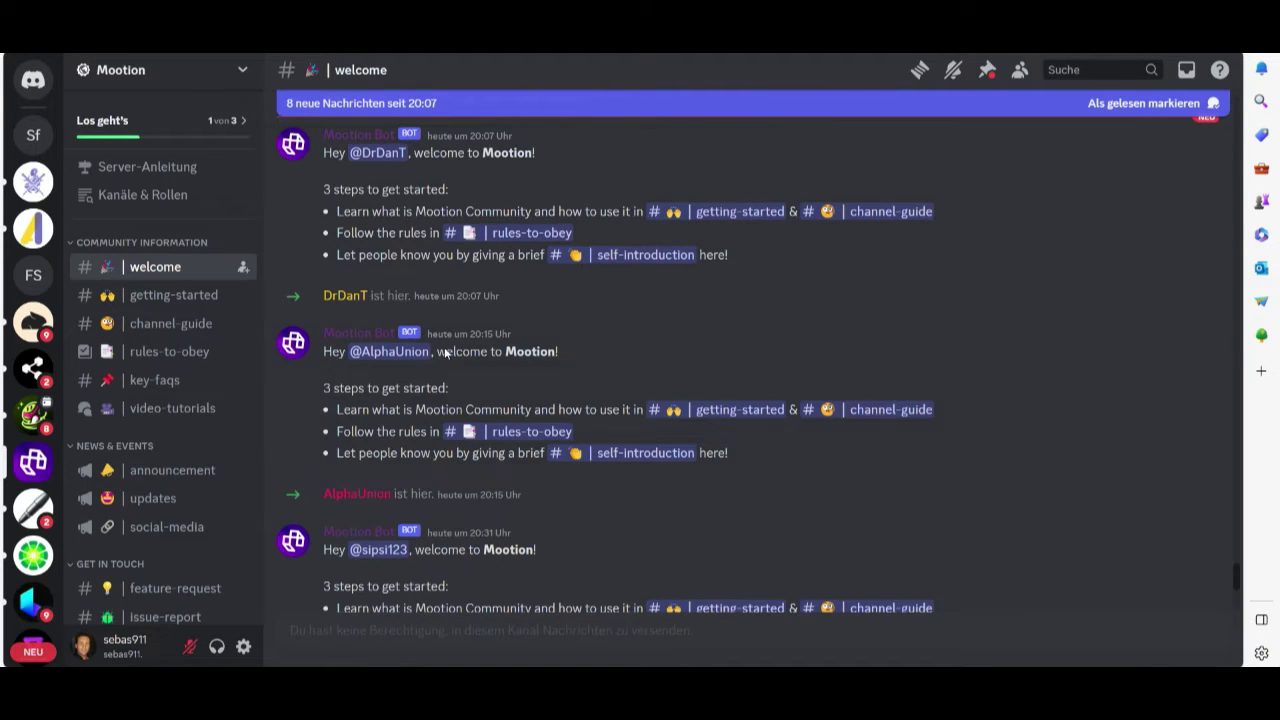
Scroll the Mootion server's channel list down to the CREATION channels.
{"action": "scroll", "coordinate": [228, 380], "scroll_direction": "down", "scroll_amount": 5}
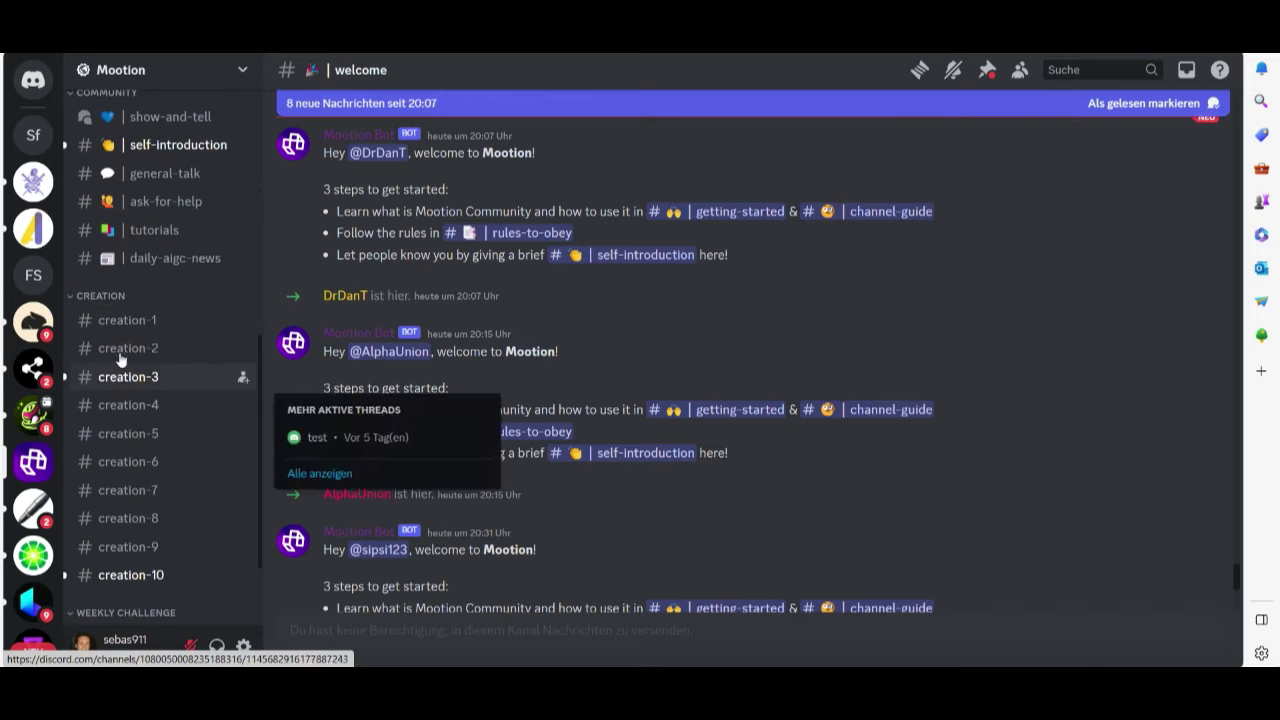
{"action": "mouse_move", "coordinate": [100, 322]}
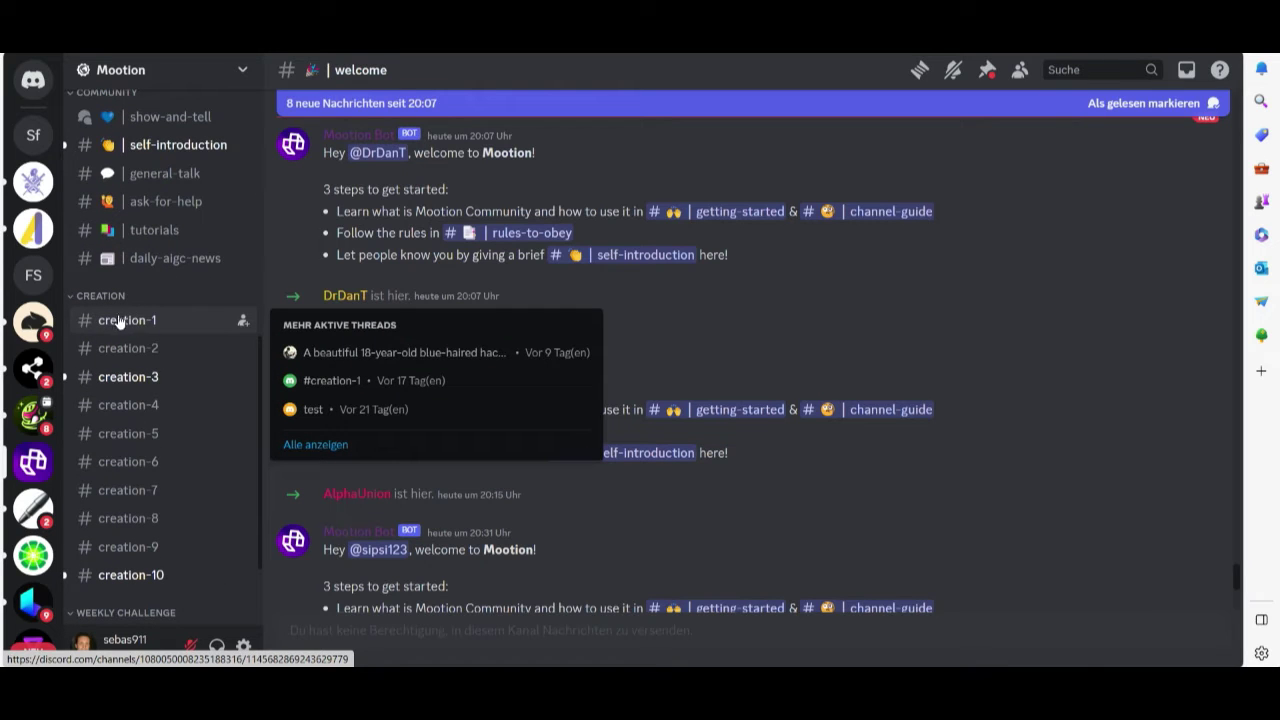
Open the creation-4 channel and browse its bot-generated motion posts.
{"action": "left_click", "coordinate": [128, 404]}
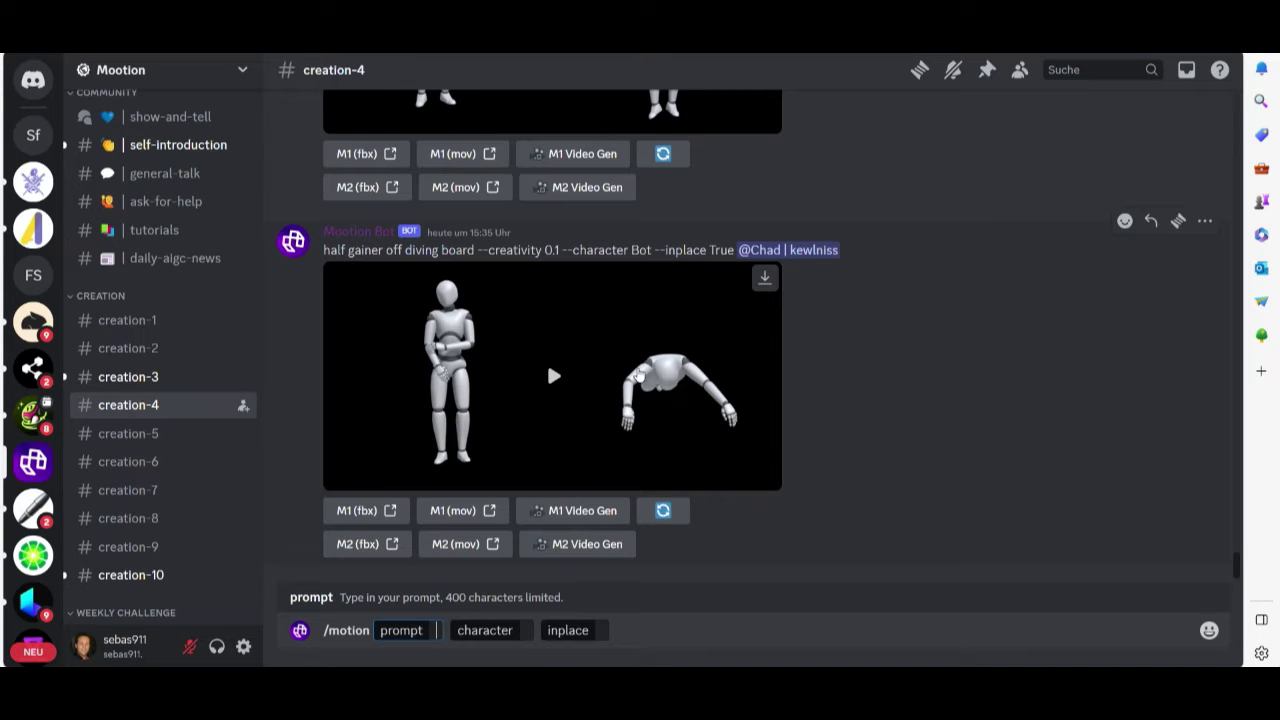
{"action": "scroll", "coordinate": [662, 330], "scroll_direction": "up", "scroll_amount": 3}
{"action": "scroll", "coordinate": [670, 215], "scroll_direction": "down", "scroll_amount": 3}
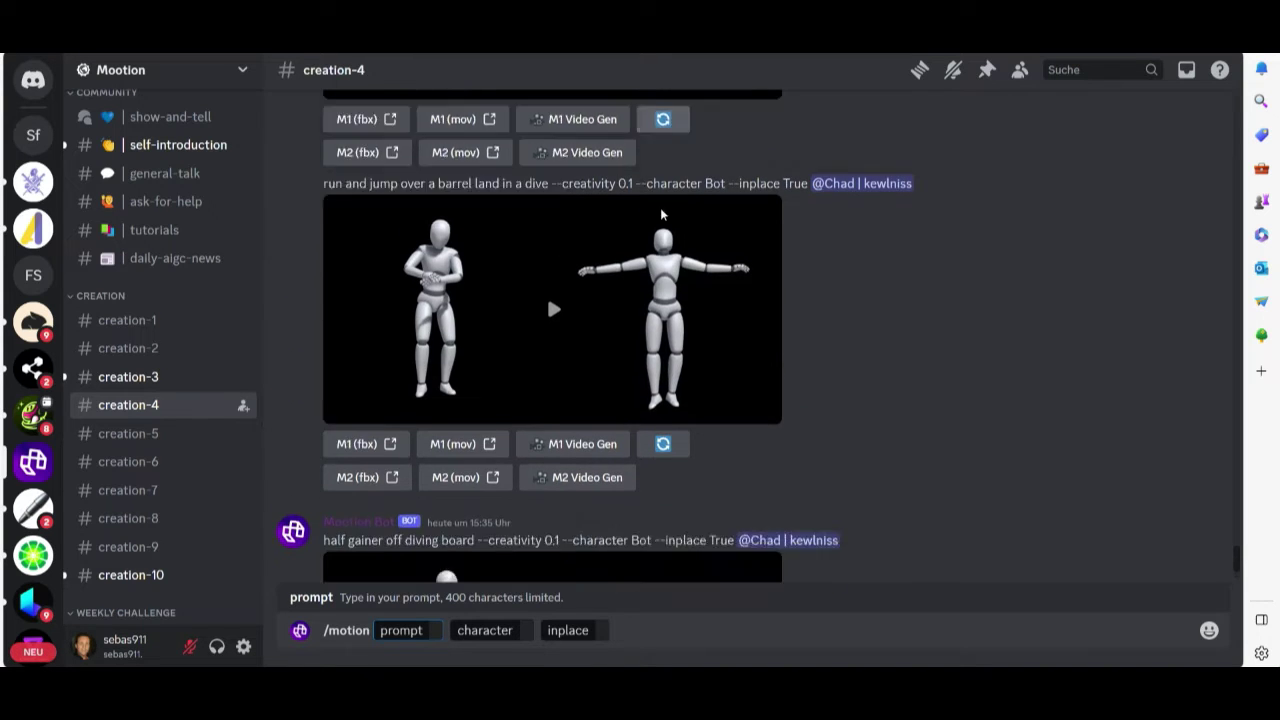
{"action": "scroll", "coordinate": [668, 228], "scroll_direction": "down", "scroll_amount": 1}
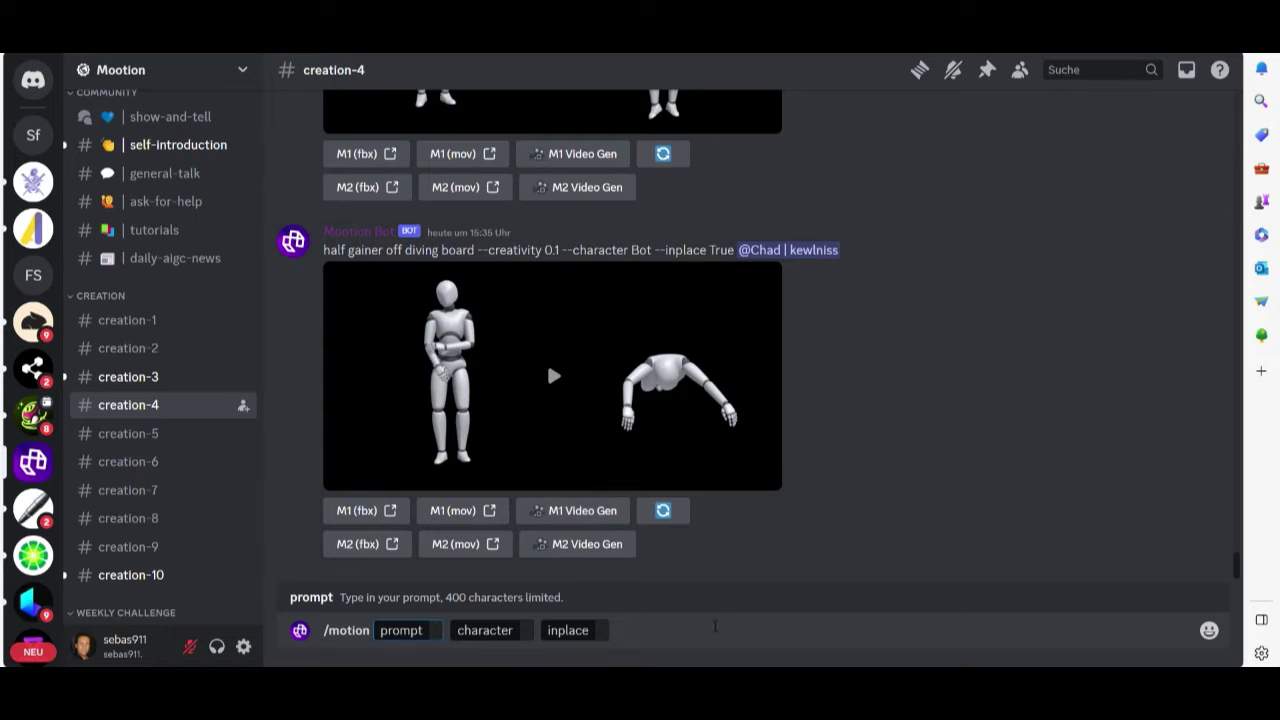
Delete the leftover /motion draft and type a slash to list the available commands.
{"action": "left_click", "coordinate": [715, 626]}
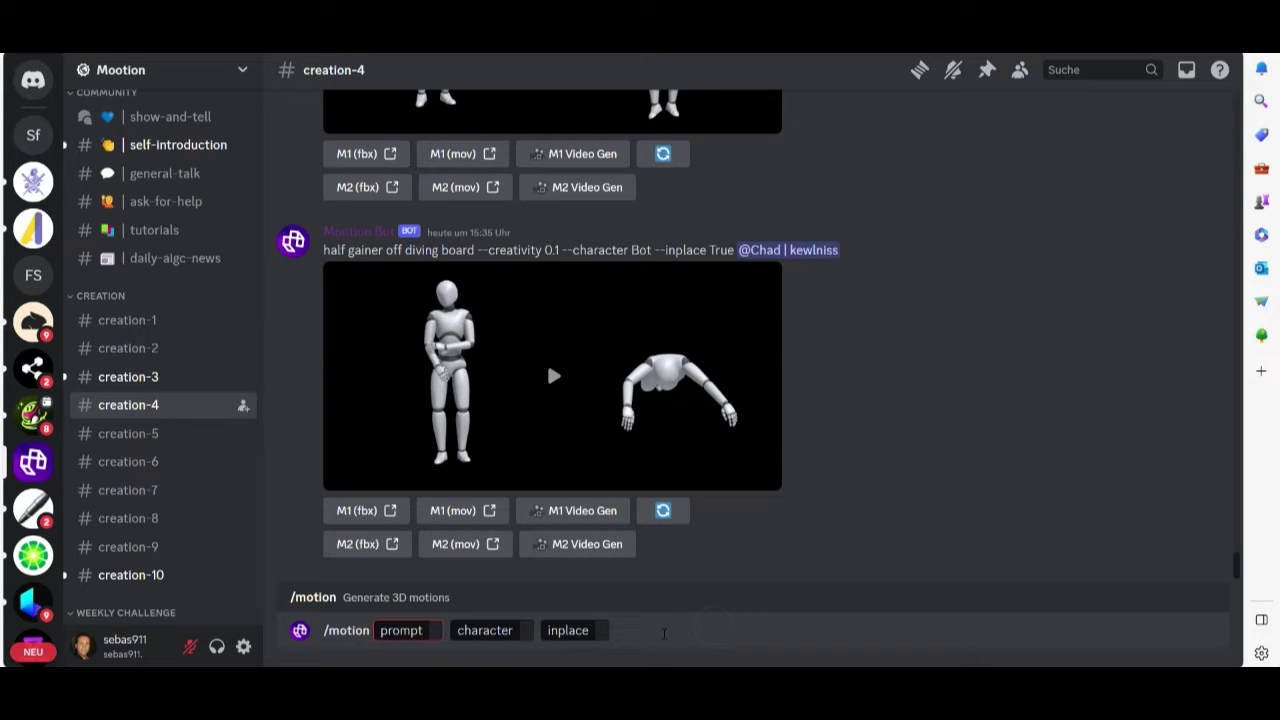
{"action": "left_click", "coordinate": [663, 632]}
{"action": "key", "text": "BackSpace"}
{"action": "key", "text": "BackSpace"}
{"action": "key", "text": "BackSpace"}
{"action": "key", "text": "BackSpace"}
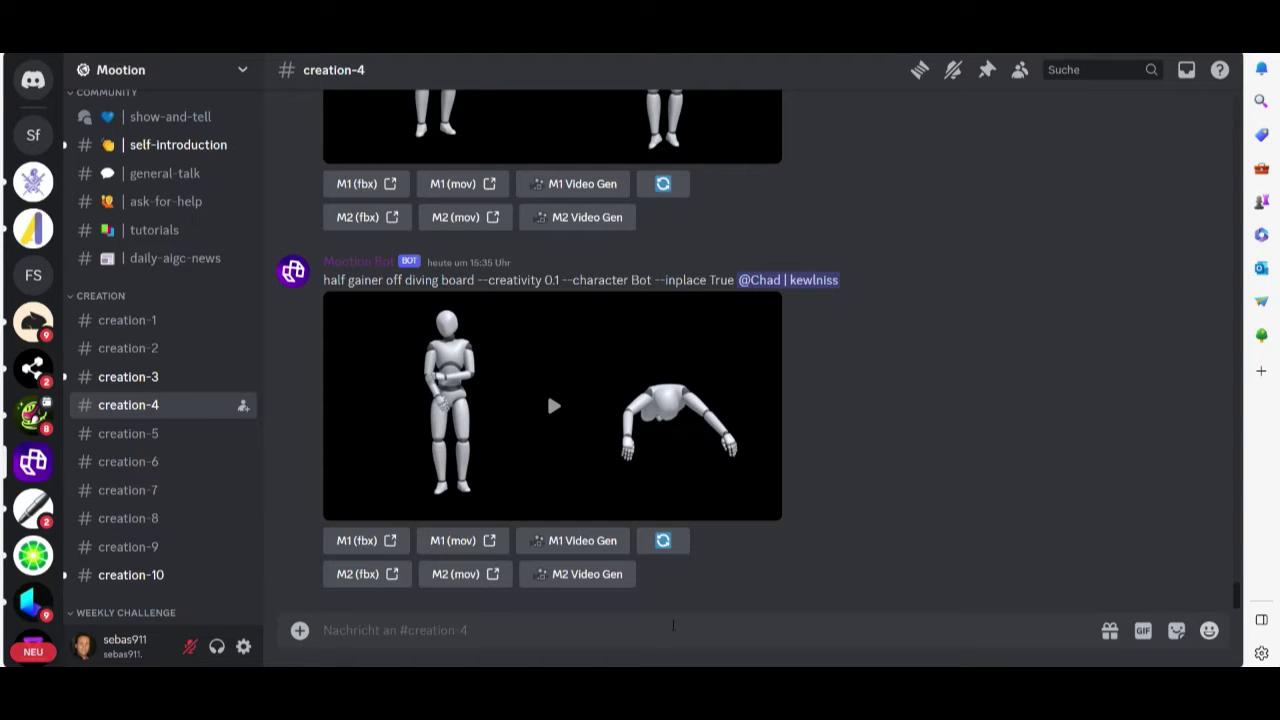
{"action": "type", "text": "/"}
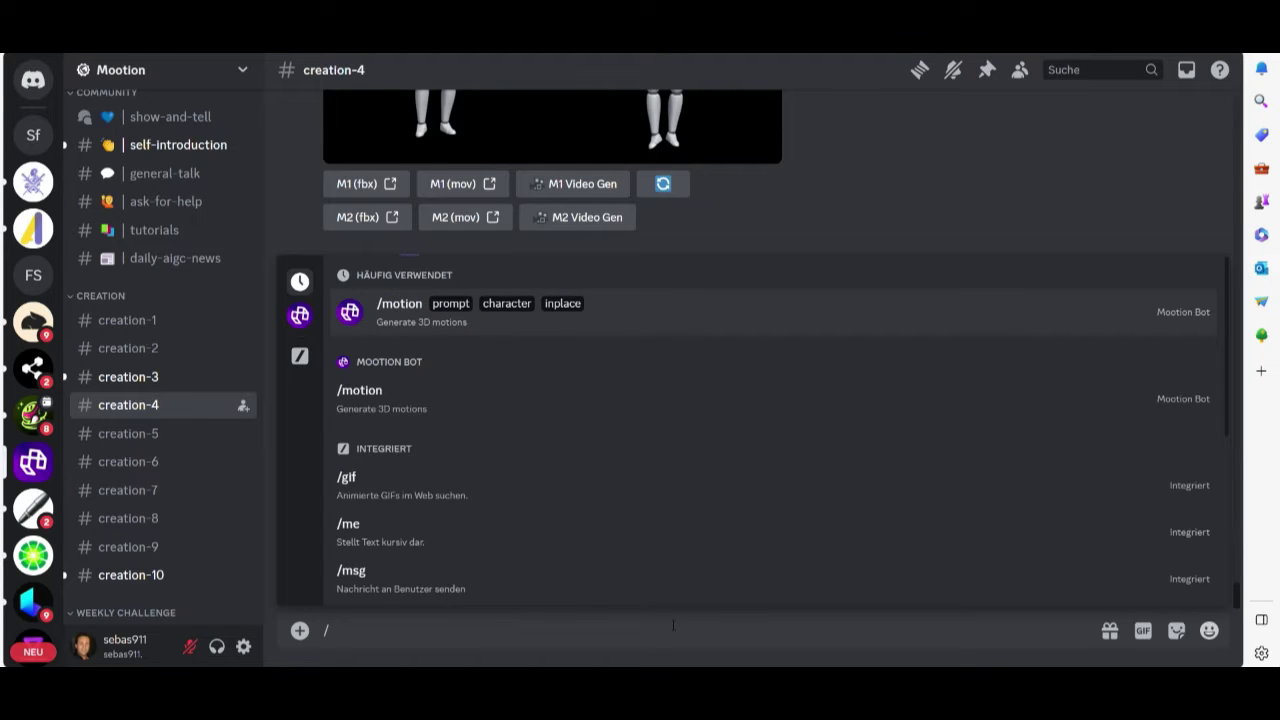
Send /motion with prompt 'doing some pushups', character Bot and inplace False.
{"action": "left_click", "coordinate": [459, 313]}
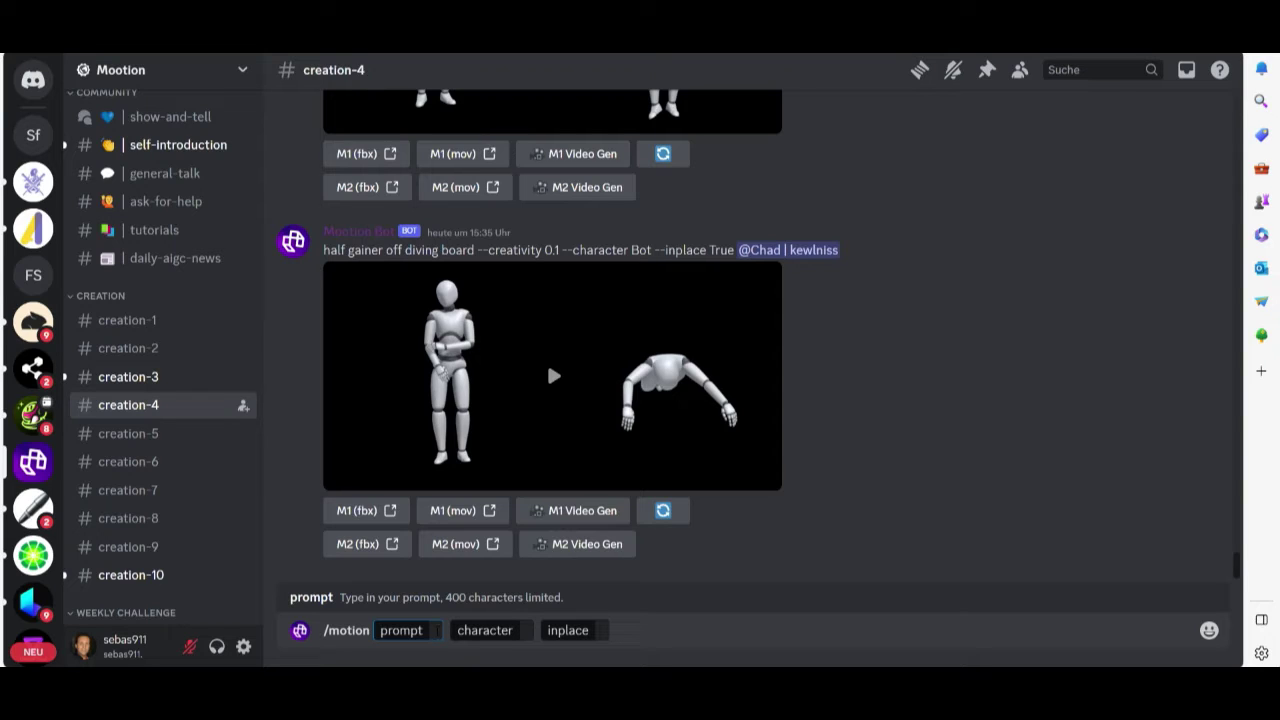
{"action": "type", "text": "doing some"}
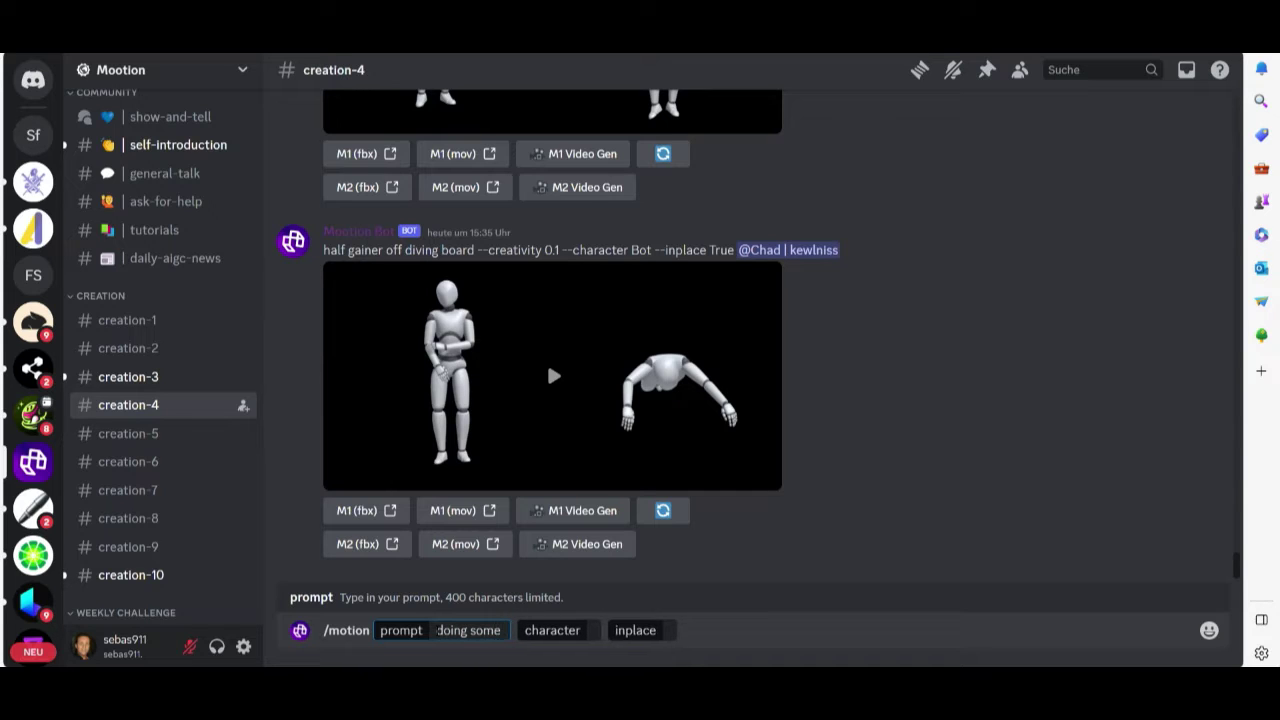
{"action": "type", "text": " pushups"}
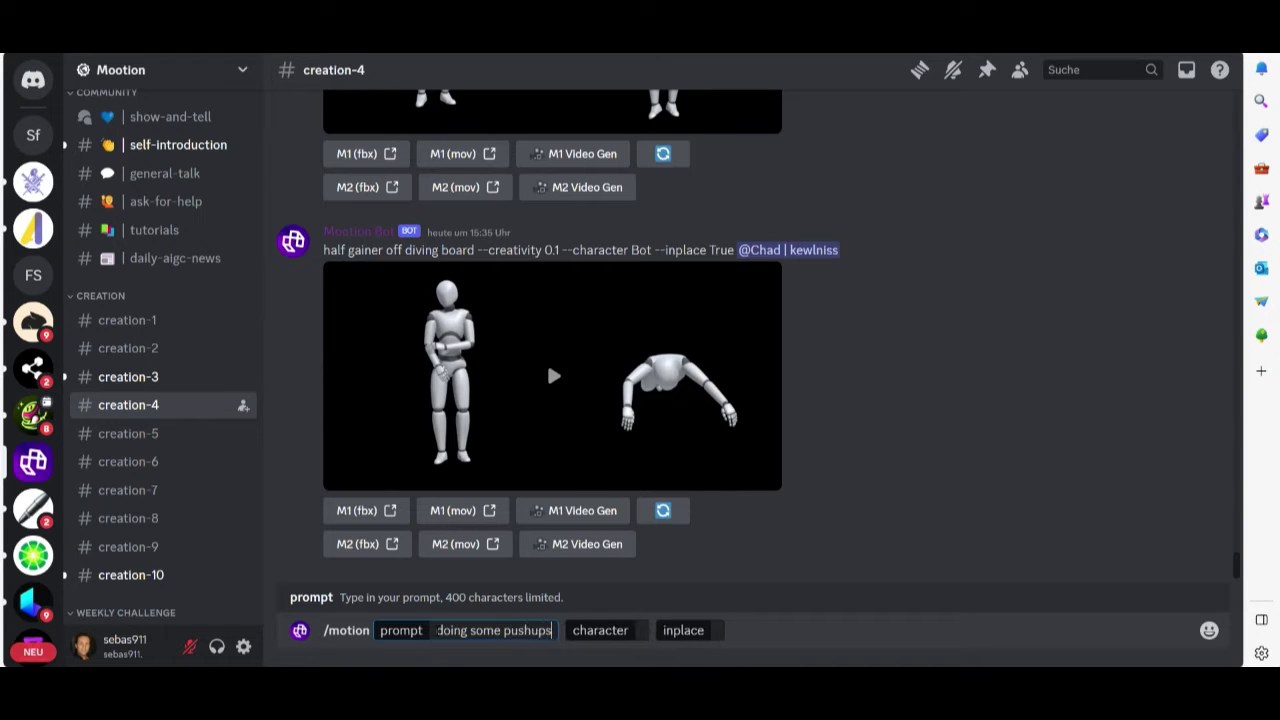
{"action": "left_click", "coordinate": [630, 630]}
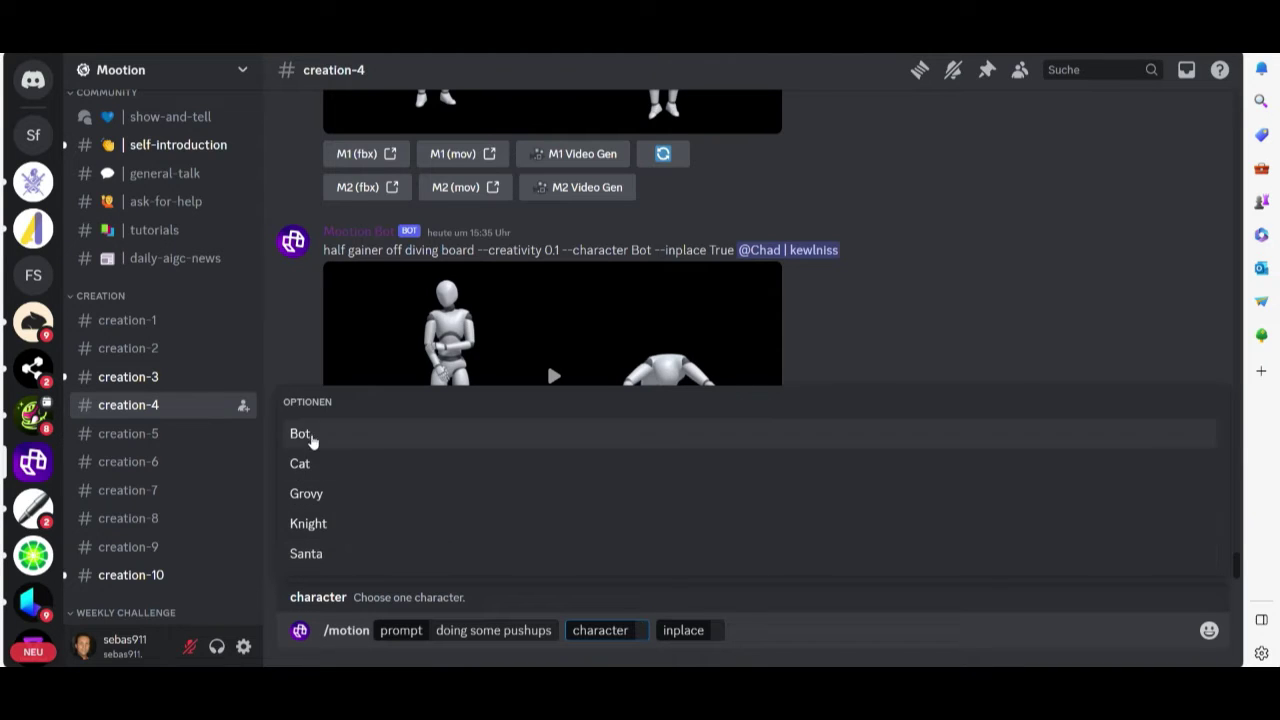
{"action": "left_click", "coordinate": [309, 434]}
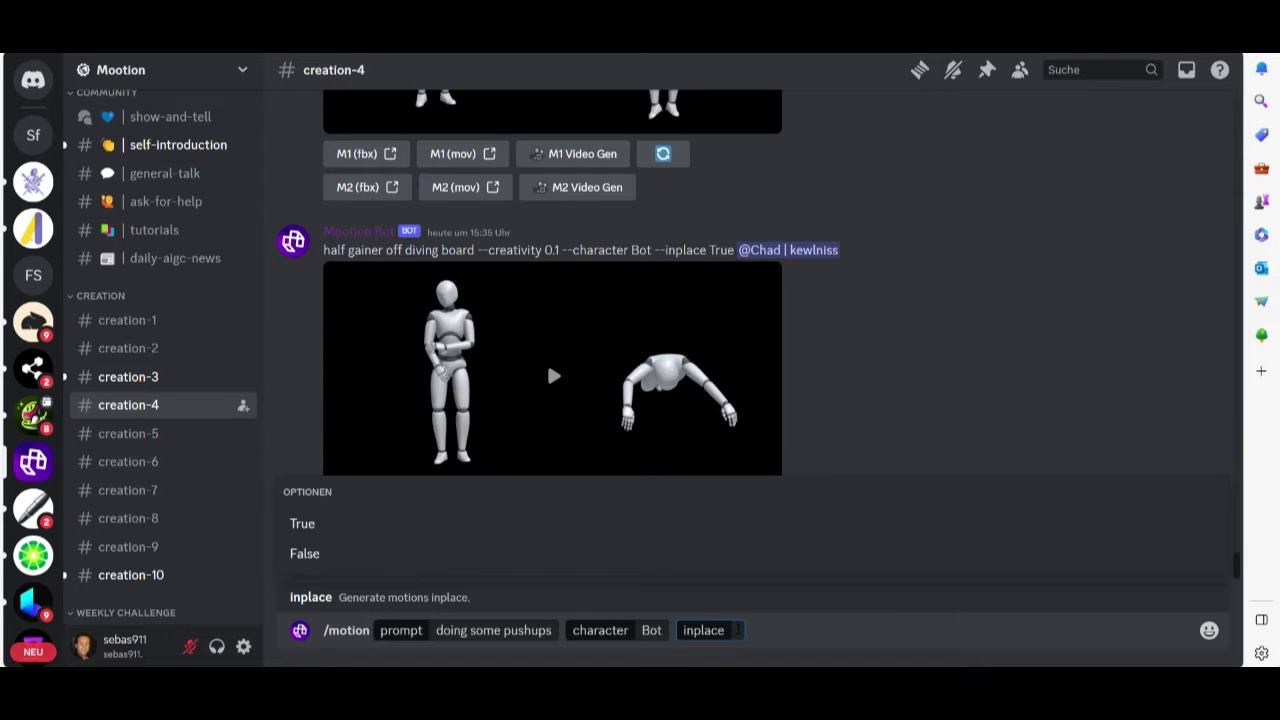
{"action": "left_click", "coordinate": [738, 630]}
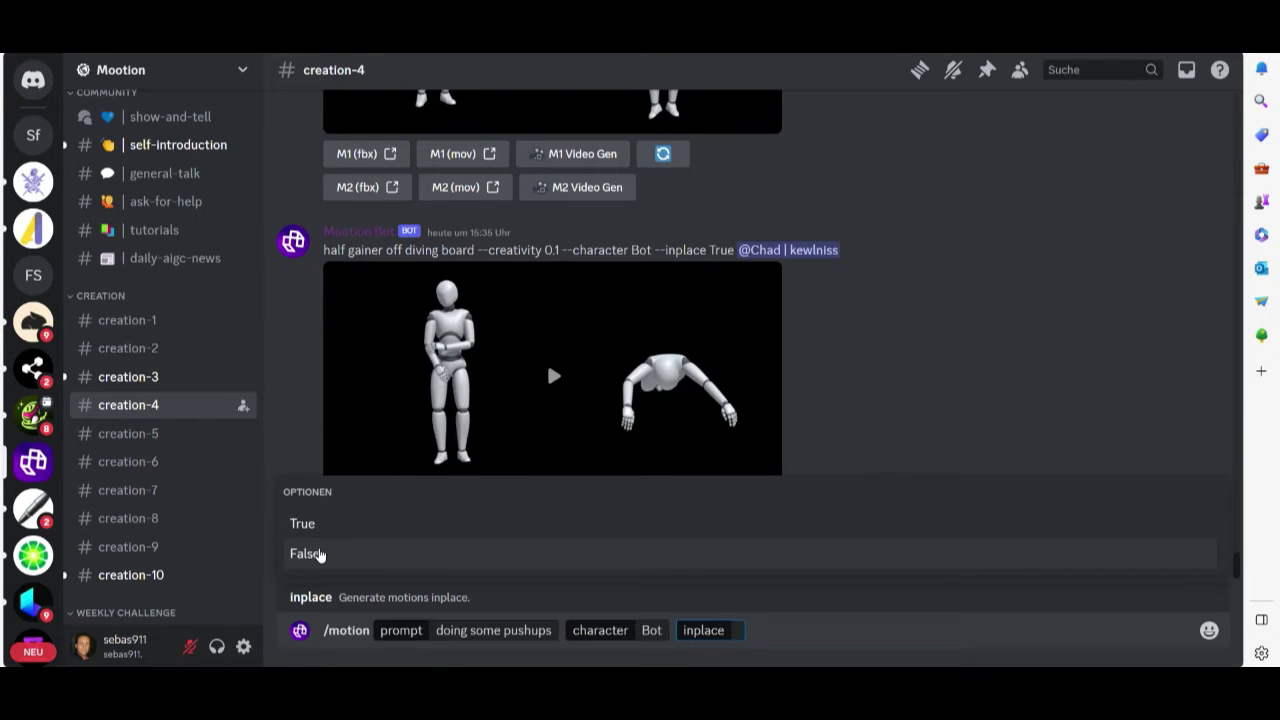
{"action": "left_click", "coordinate": [319, 556]}
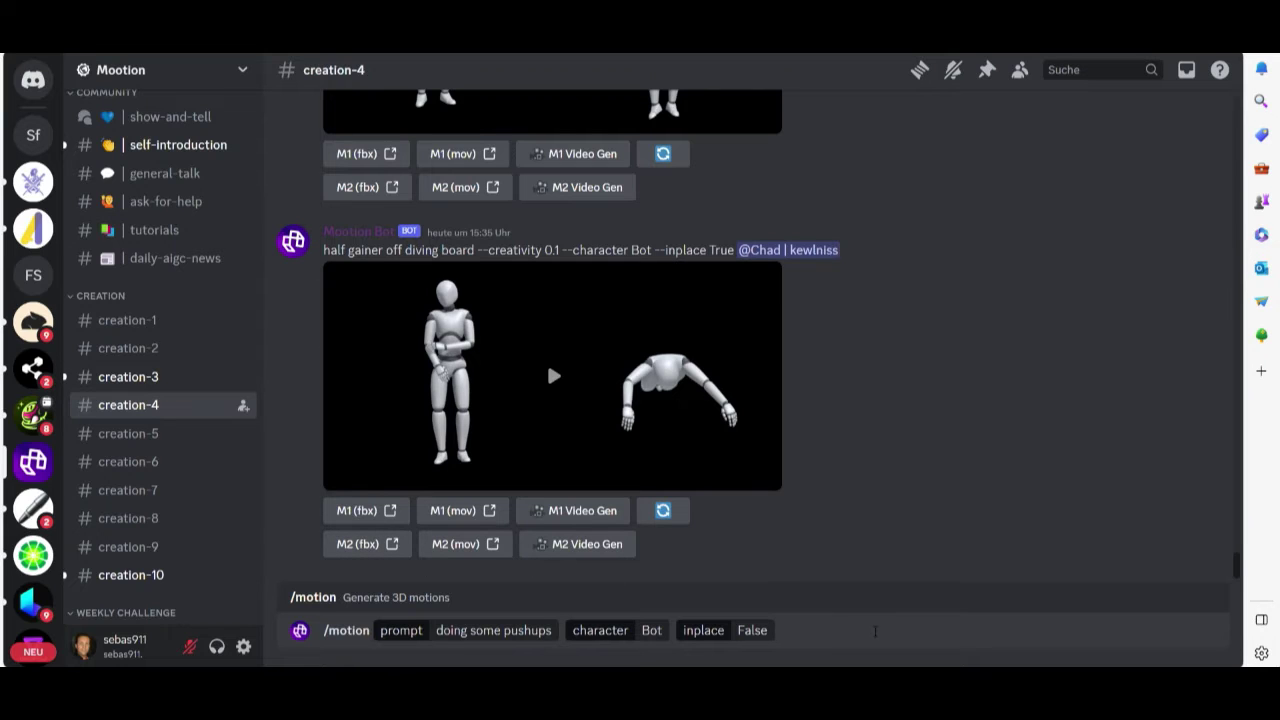
{"action": "key", "text": "Return"}
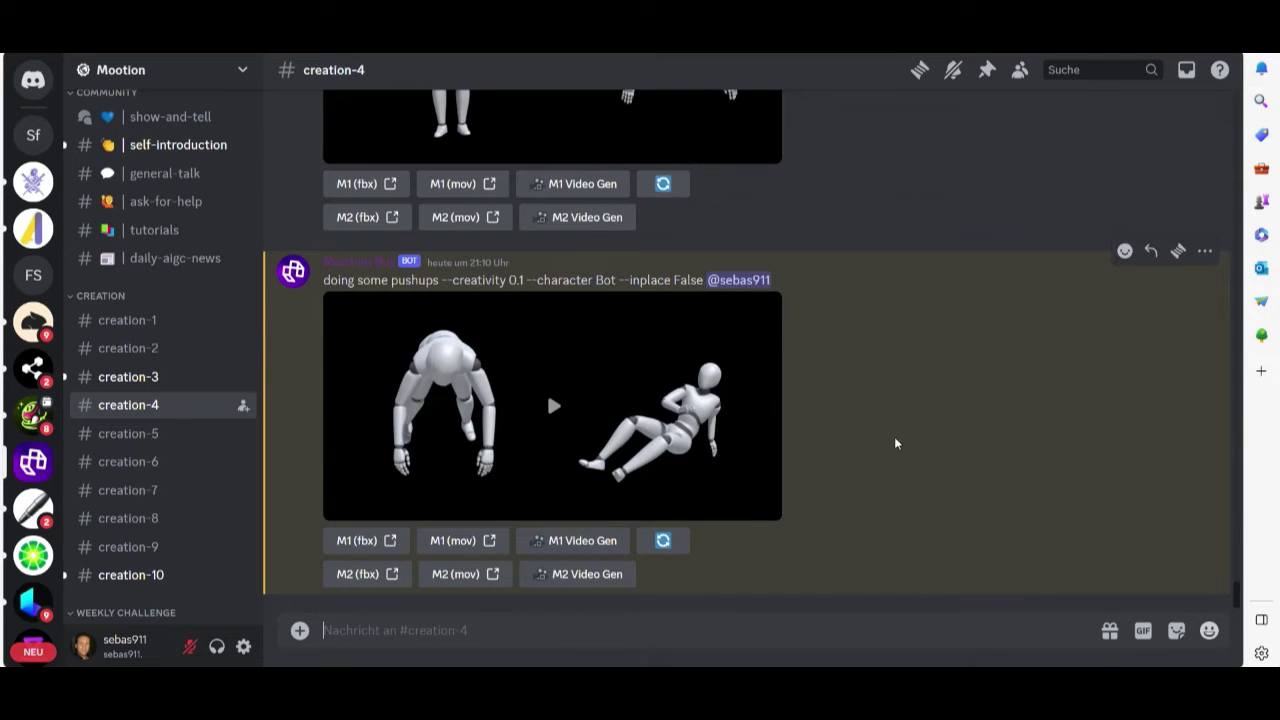
Play the bot's generated pushup animation video.
{"action": "left_click", "coordinate": [553, 407]}
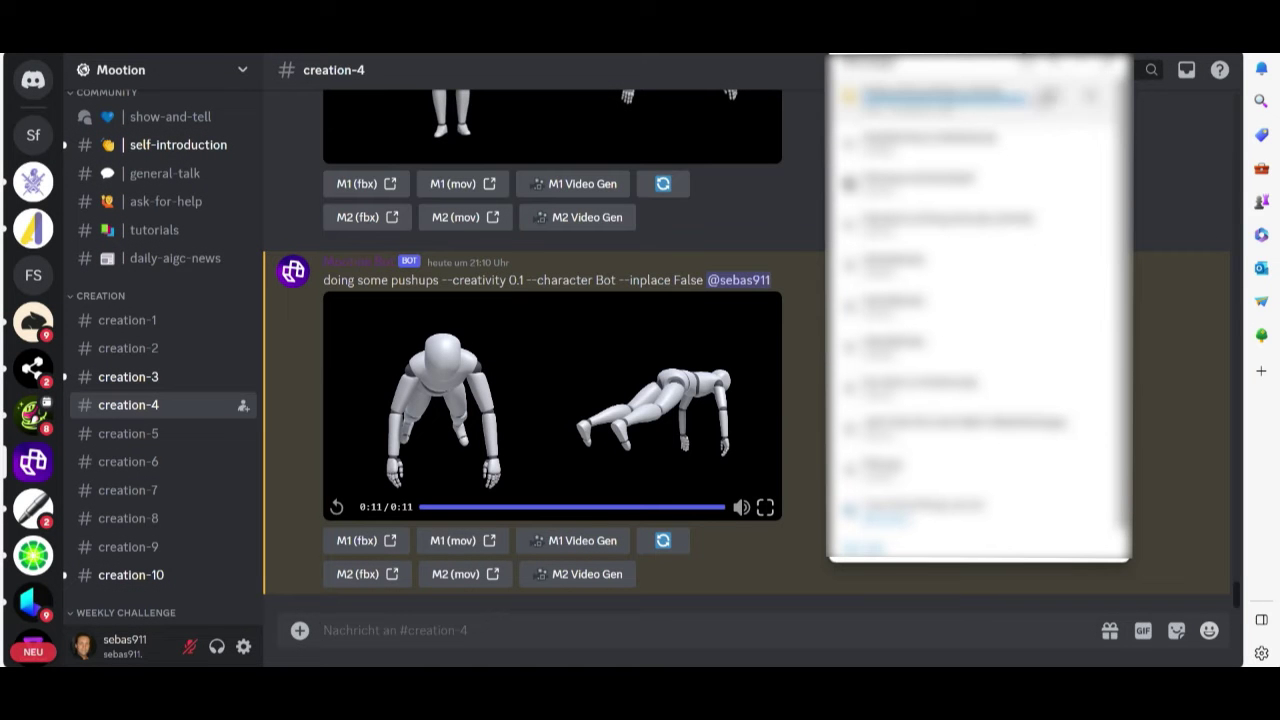
Extract doing_some_pushups_2_bot.fbx from the downloaded zip onto the desktop.
{"action": "left_click", "coordinate": [1056, 97]}
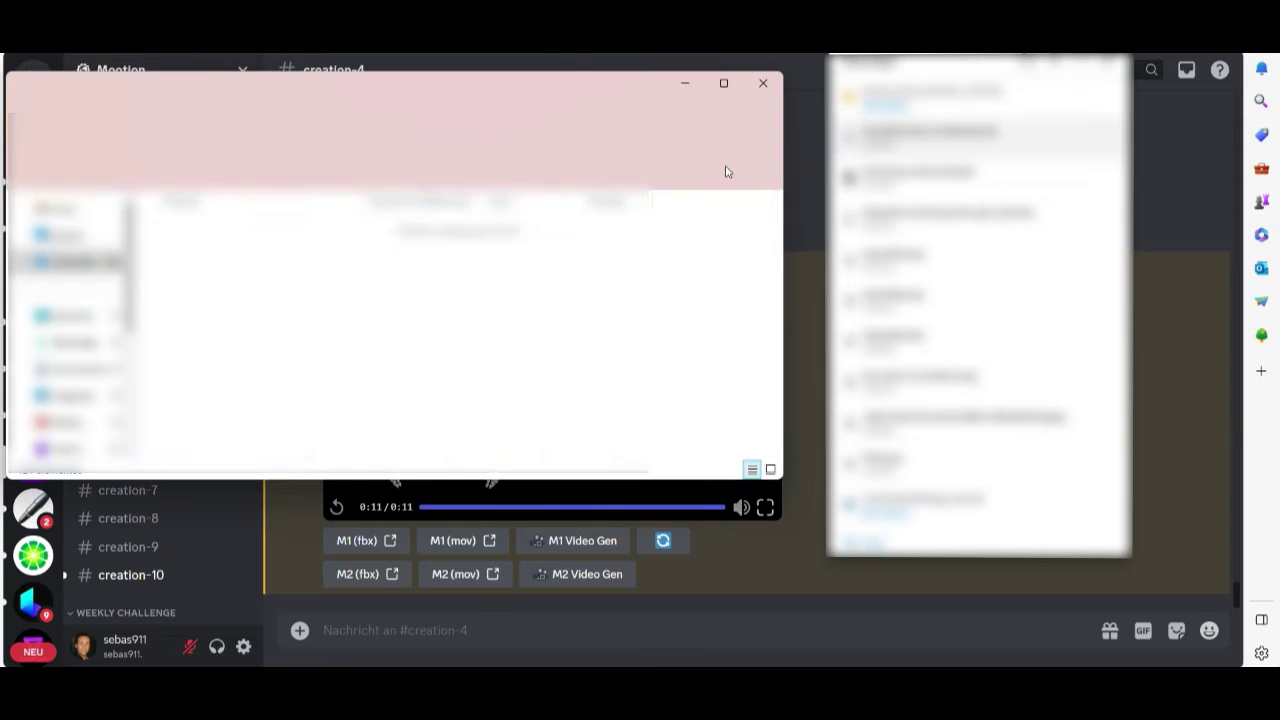
{"action": "double_click", "coordinate": [374, 255]}
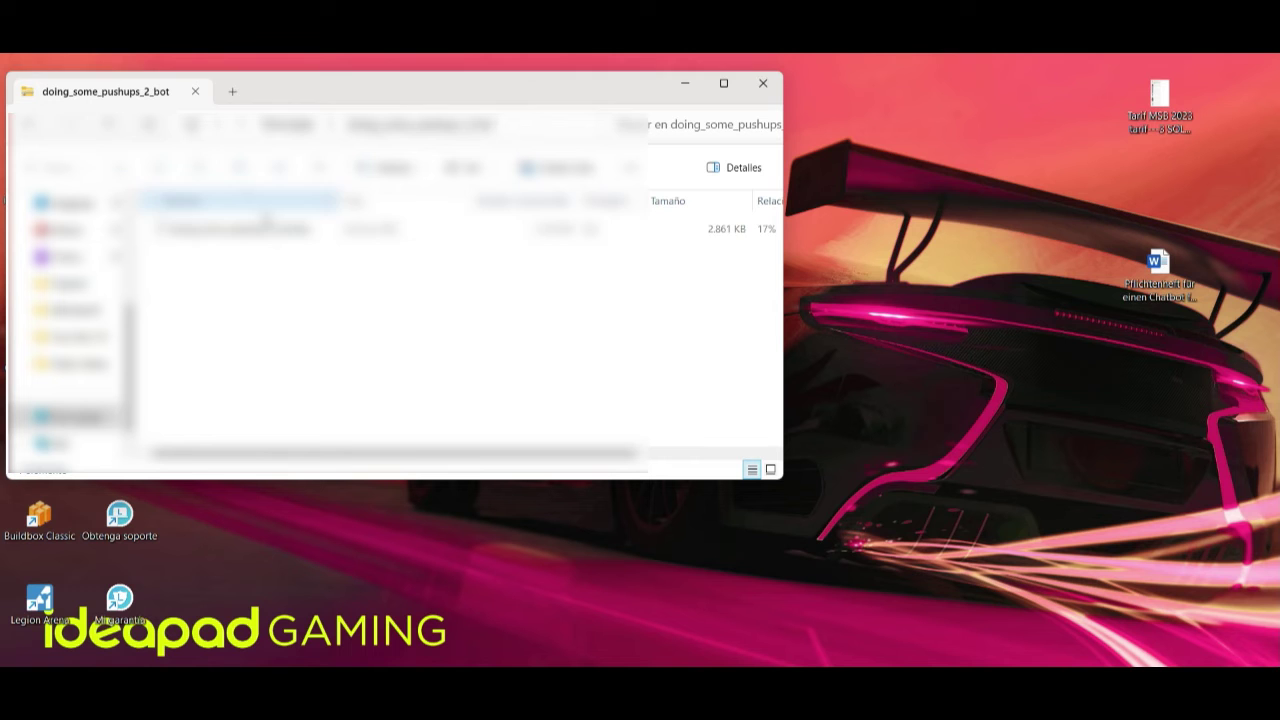
{"action": "left_click_drag", "start_coordinate": [266, 228], "coordinate": [868, 512]}
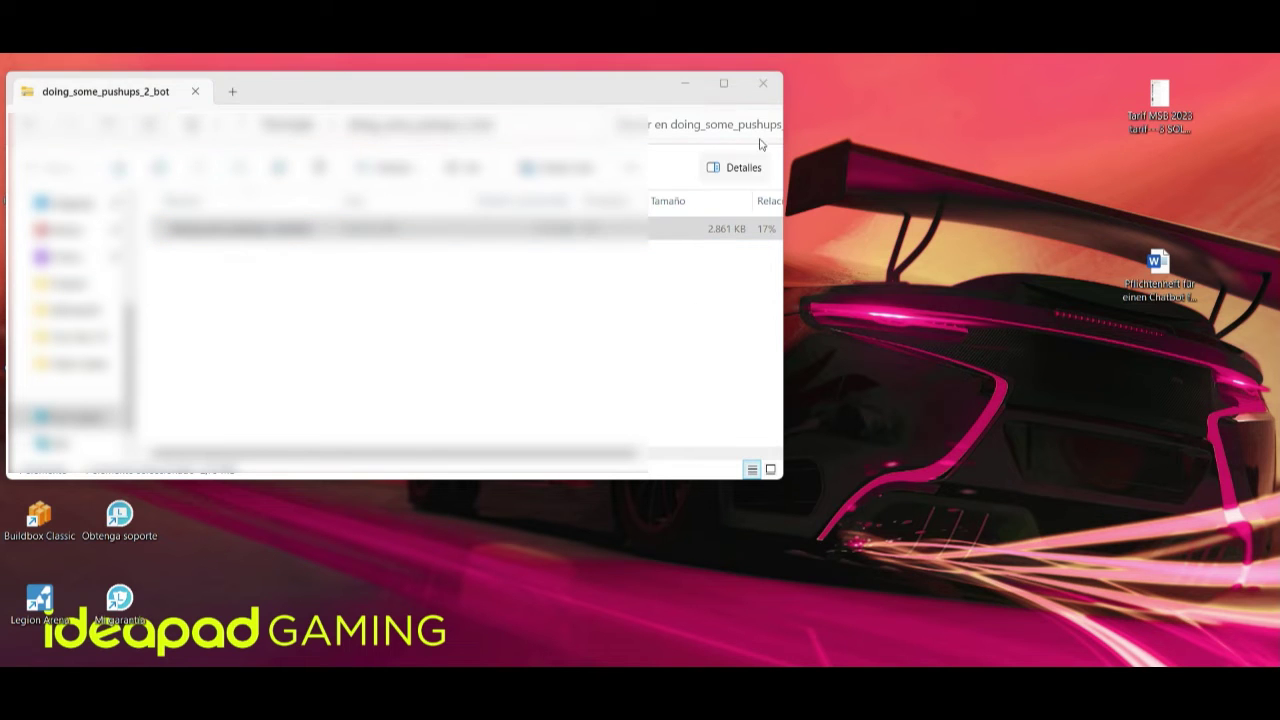
{"action": "left_click", "coordinate": [762, 83]}
{"action": "left_click_drag", "start_coordinate": [203, 452], "coordinate": [766, 487]}
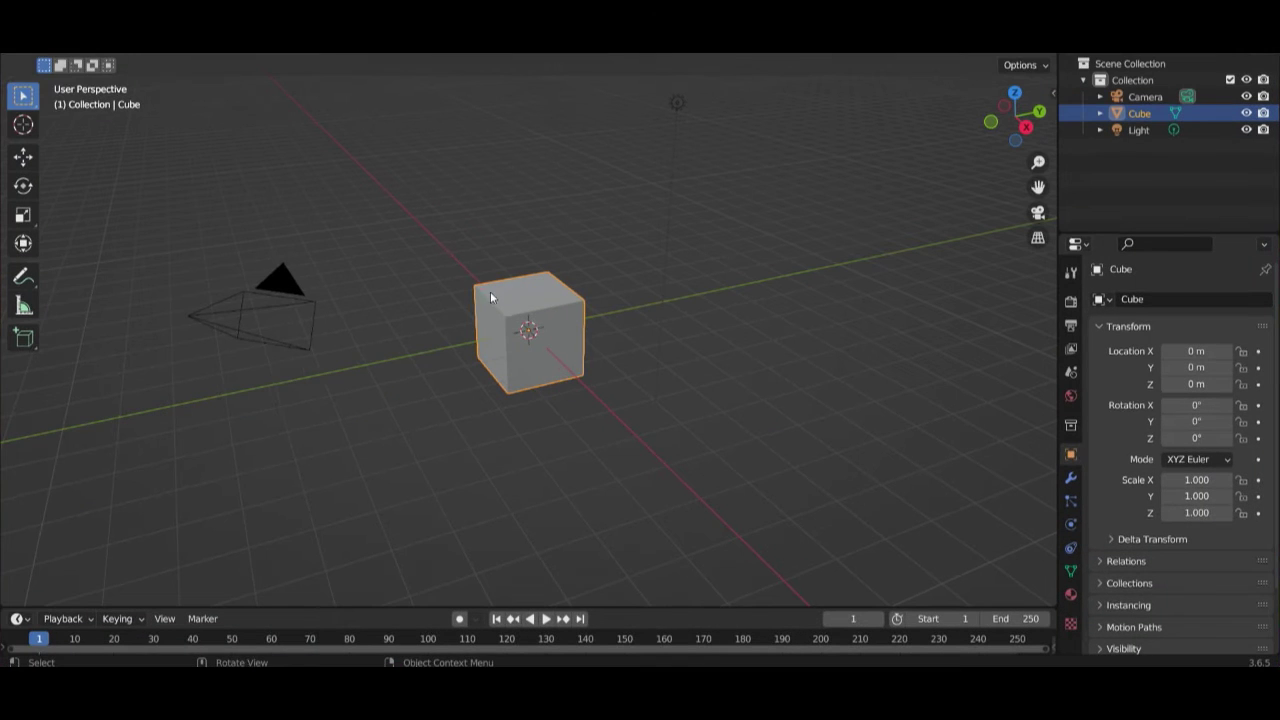
Delete the default cube and import doing_some_pushups_2_bot.fbx from the Desktop.
{"action": "key", "text": "x"}
{"action": "left_click", "coordinate": [503, 311]}
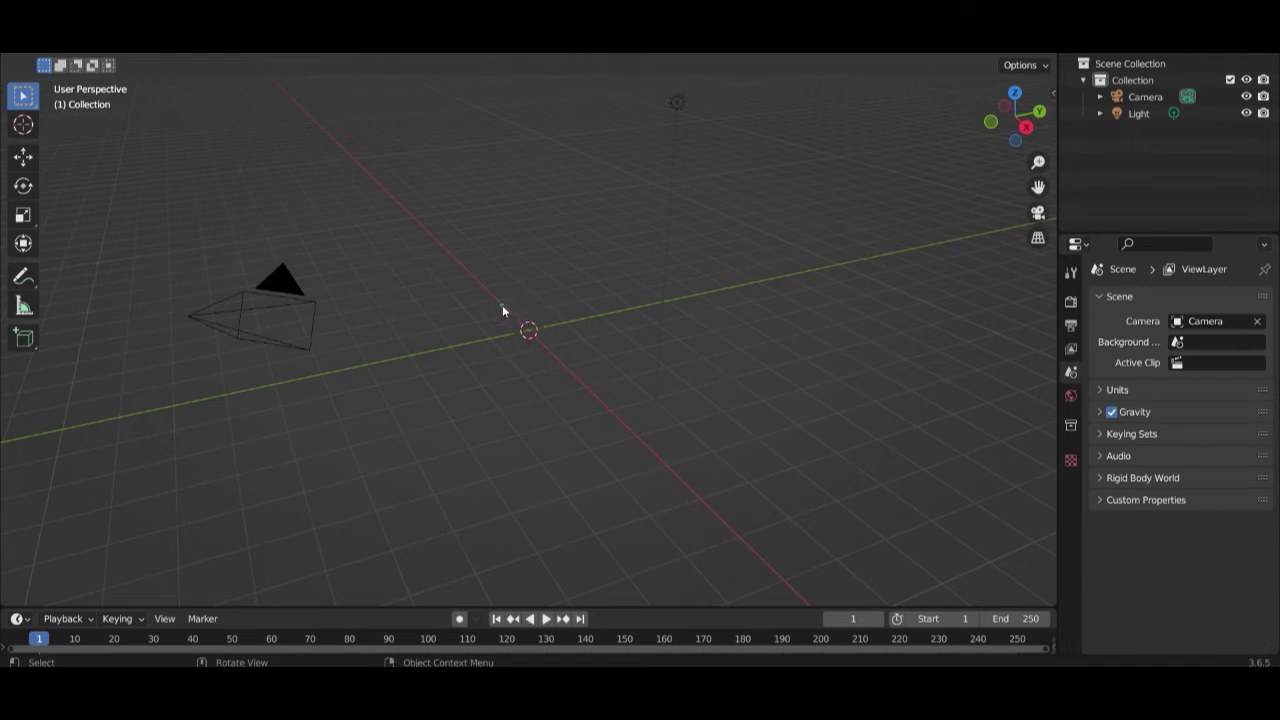
{"action": "left_click", "coordinate": [38, 45]}
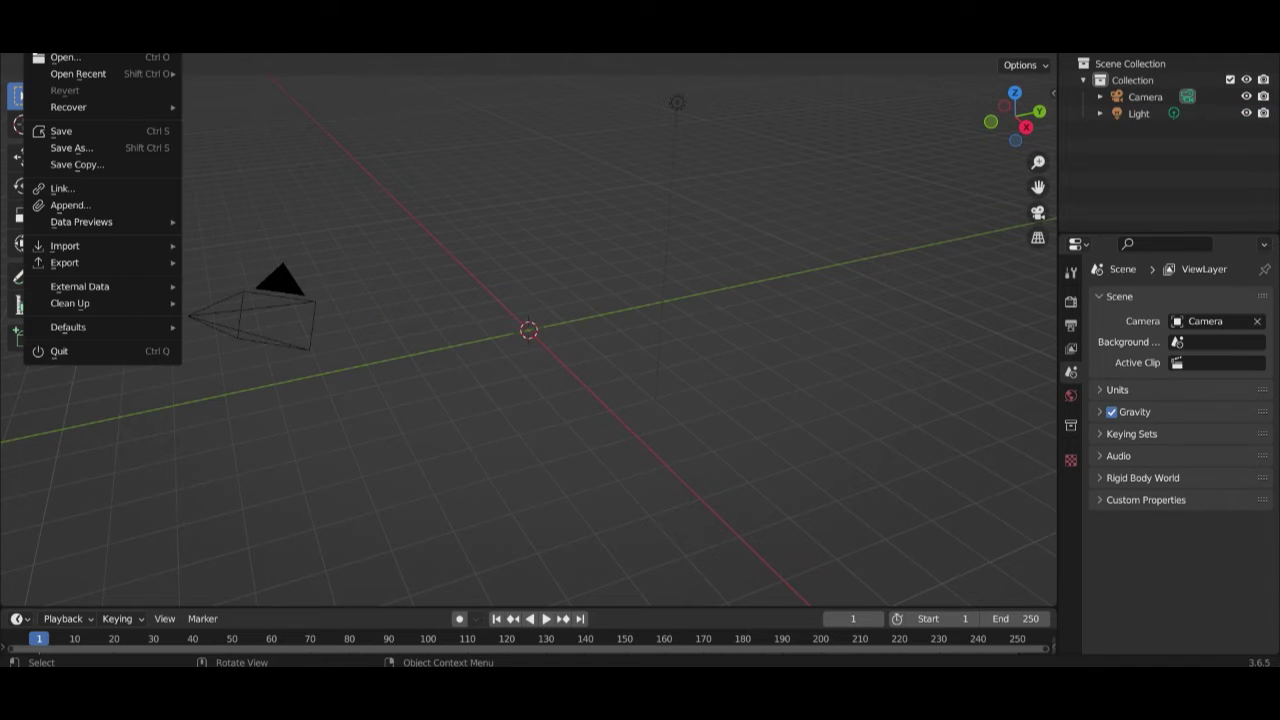
{"action": "mouse_move", "coordinate": [94, 247]}
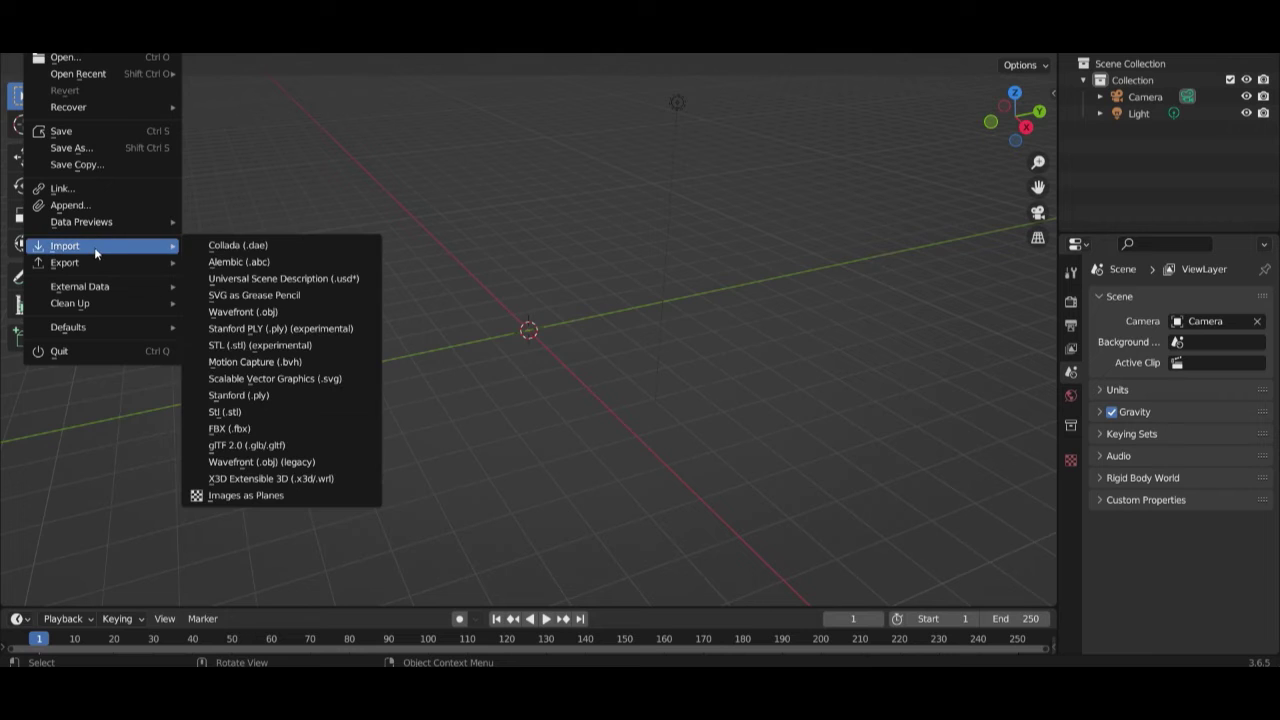
{"action": "left_click", "coordinate": [245, 436]}
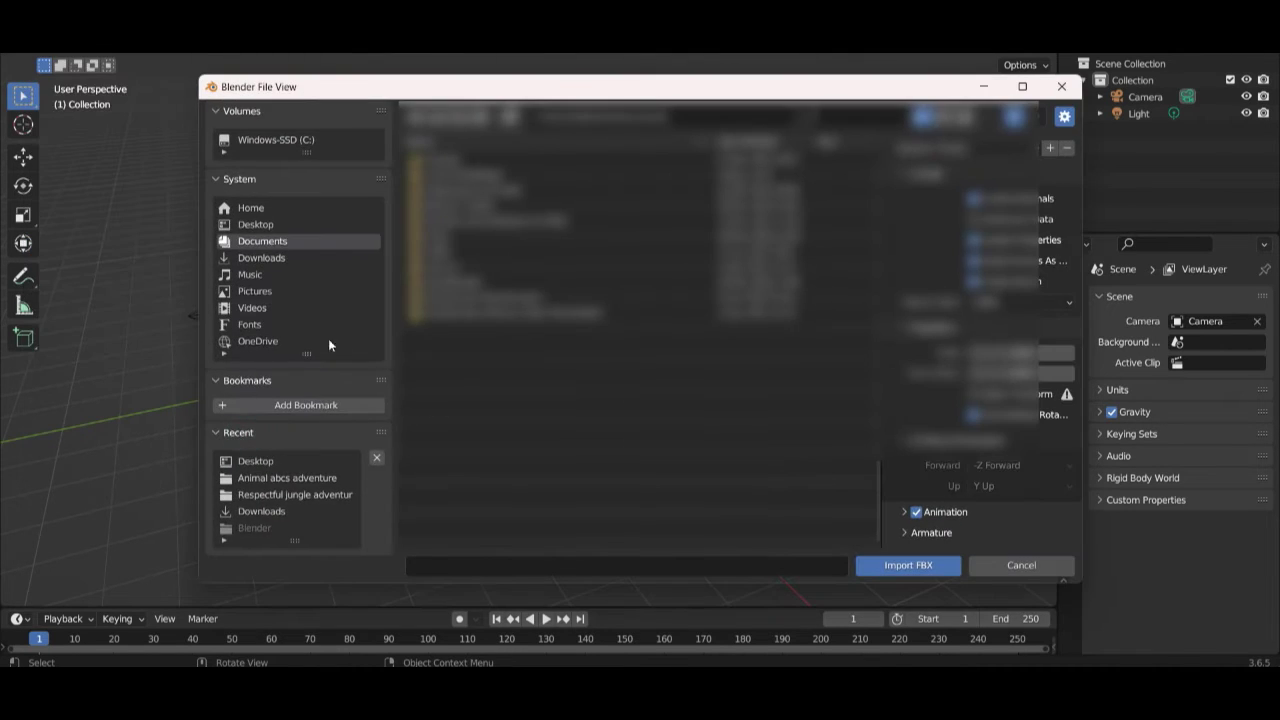
{"action": "left_click", "coordinate": [251, 224]}
{"action": "left_click", "coordinate": [466, 175]}
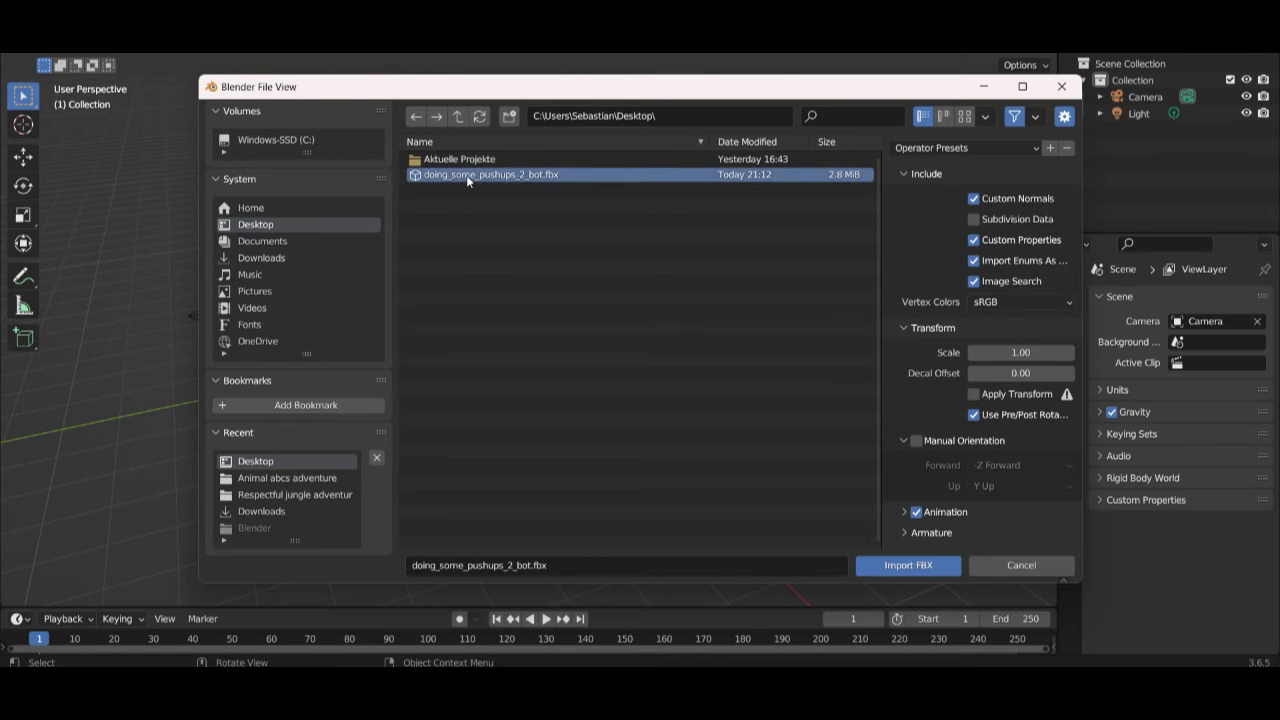
{"action": "left_click", "coordinate": [908, 565]}
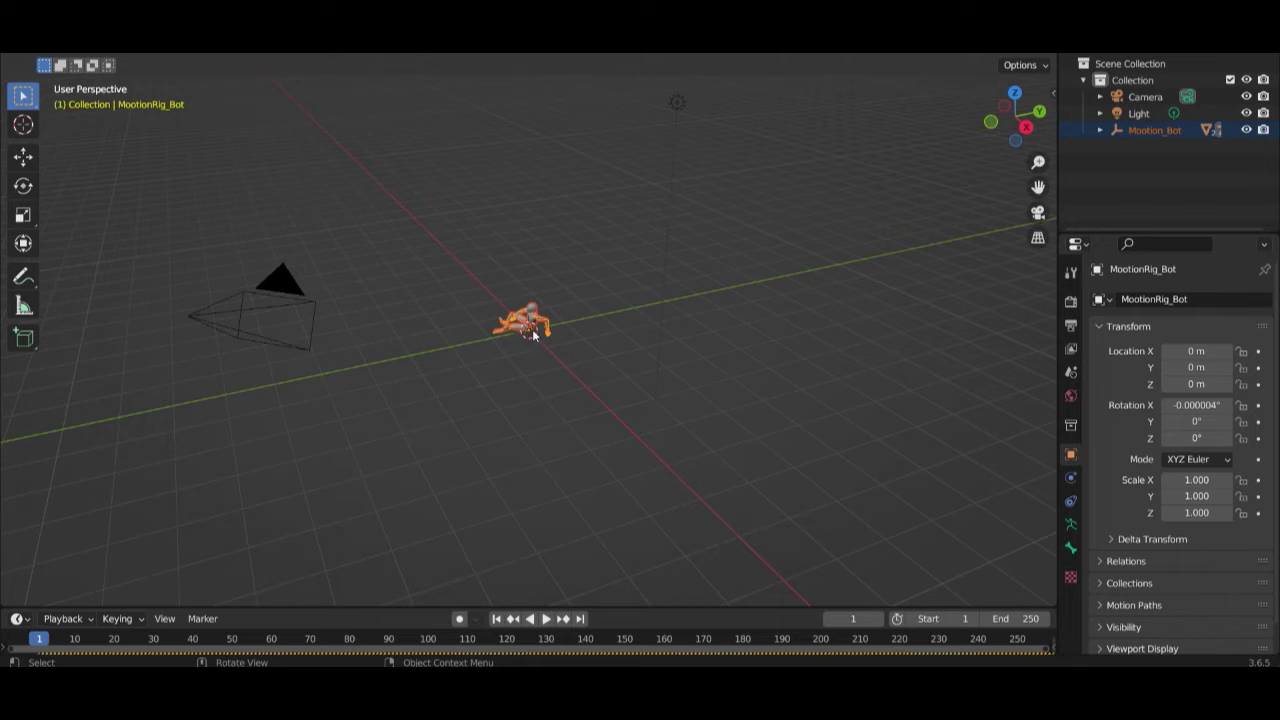
Enlarge the timeline, play the push-up animation while orbiting, and select the bot's body mesh.
{"action": "scroll", "coordinate": [532, 329], "scroll_direction": "up", "scroll_amount": 6}
{"action": "key", "text": "space"}
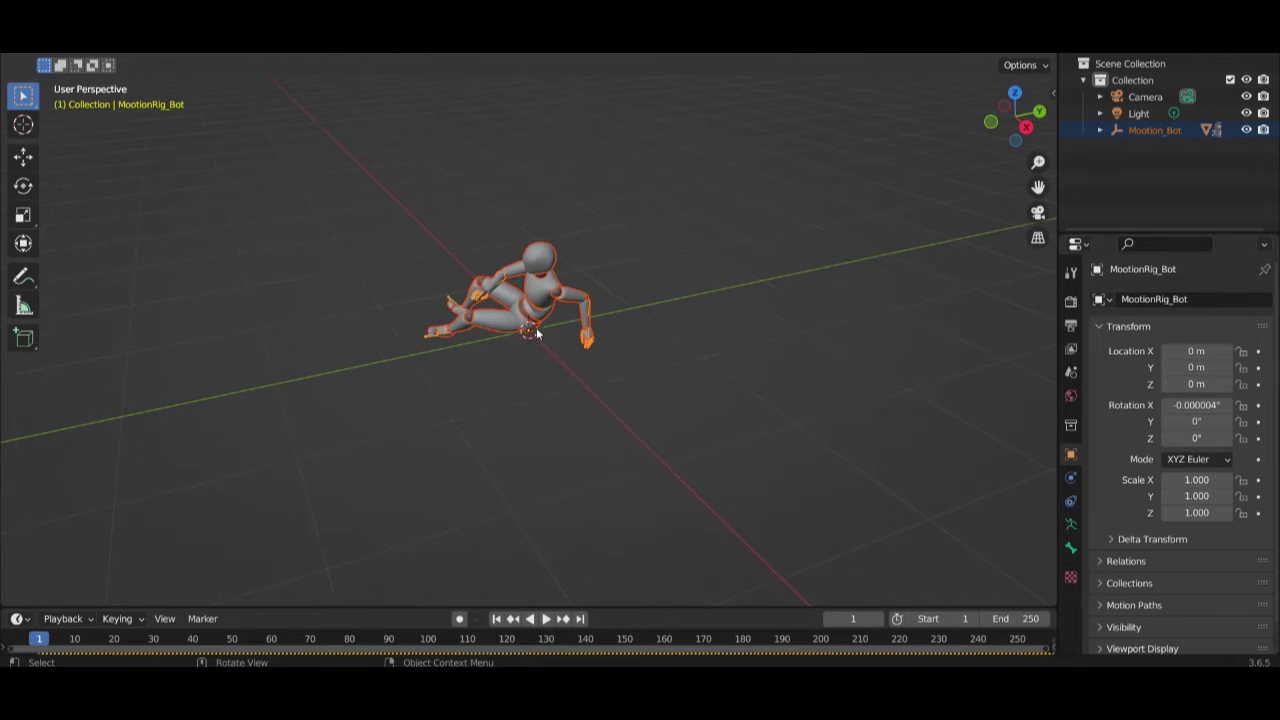
{"action": "key", "text": "Escape"}
{"action": "left_click_drag", "start_coordinate": [436, 607], "coordinate": [548, 493]}
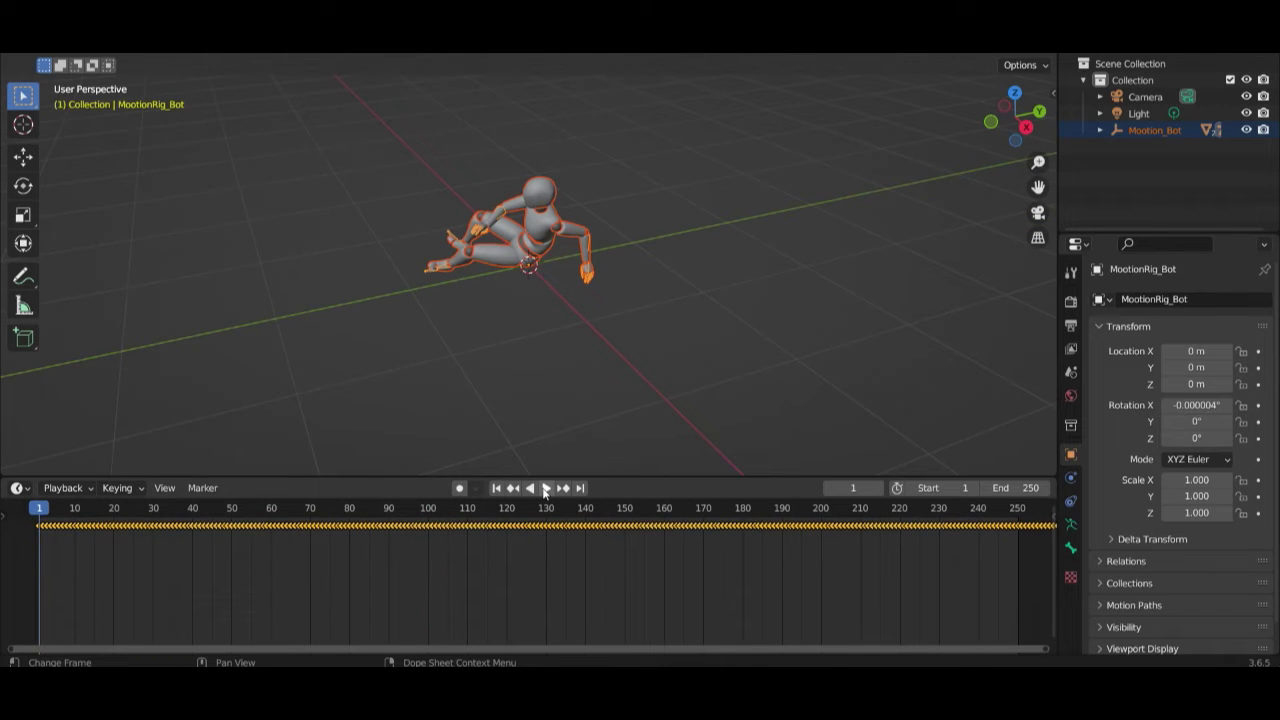
{"action": "left_click", "coordinate": [545, 489]}
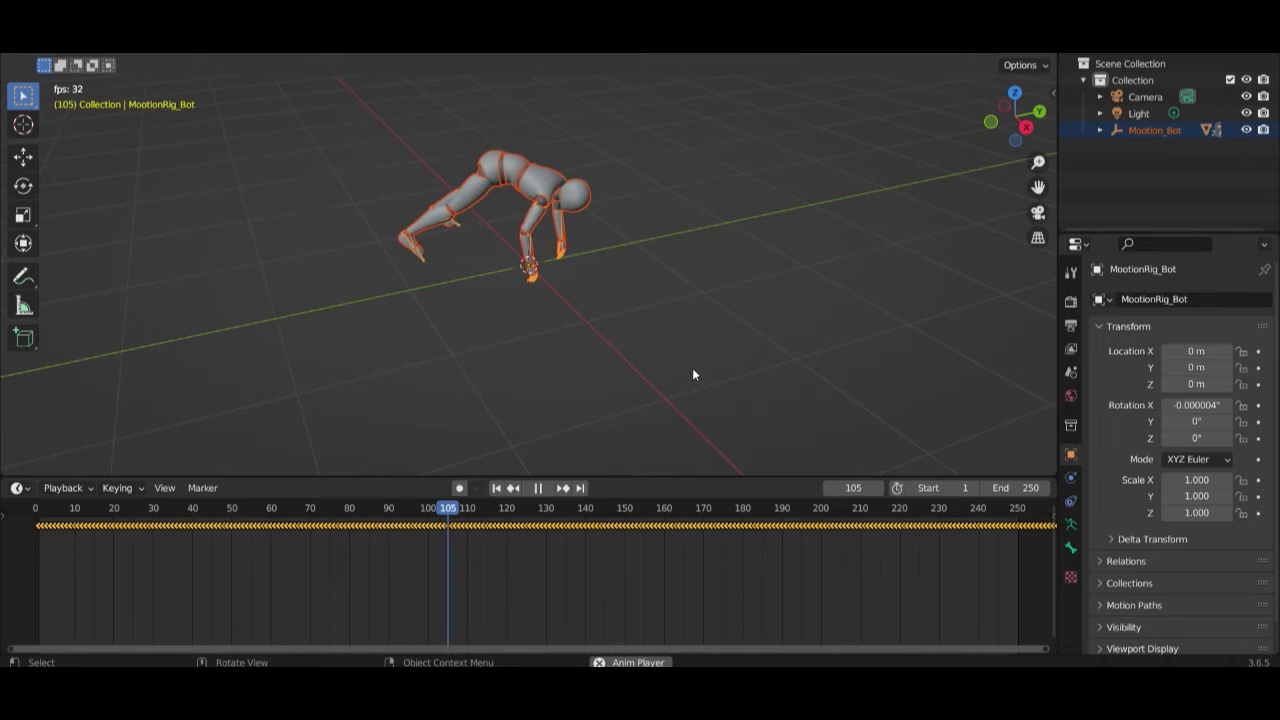
{"action": "left_click_drag", "start_coordinate": [692, 367], "coordinate": [527, 272]}
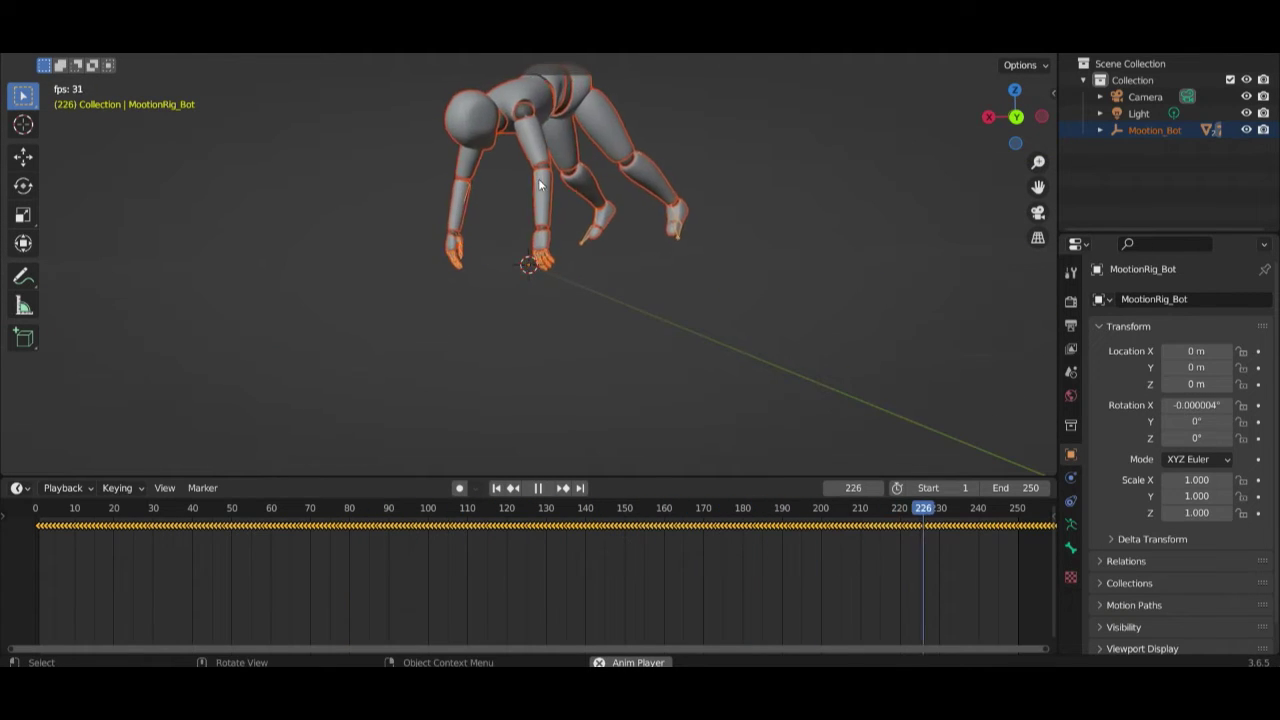
{"action": "left_click", "coordinate": [544, 243]}
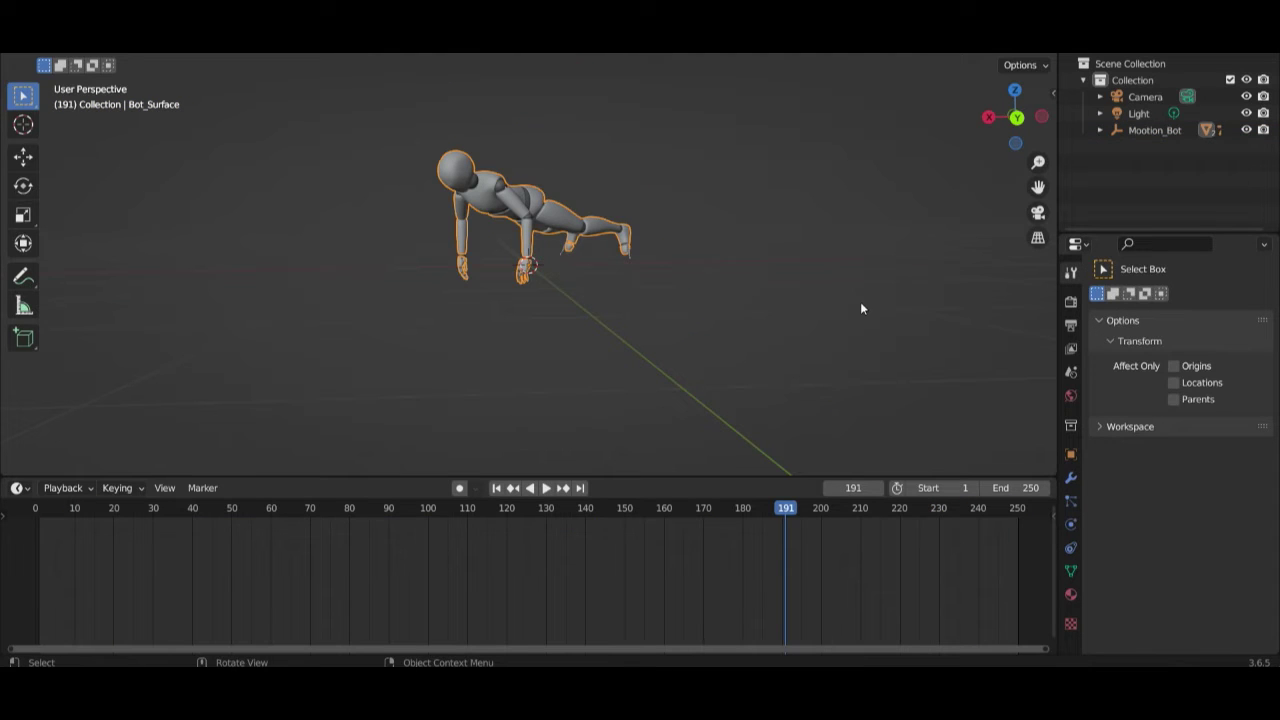
Enable Use Nodes on the Bot_Surface material and set its Base Color to blue.
{"action": "left_click", "coordinate": [1070, 594]}
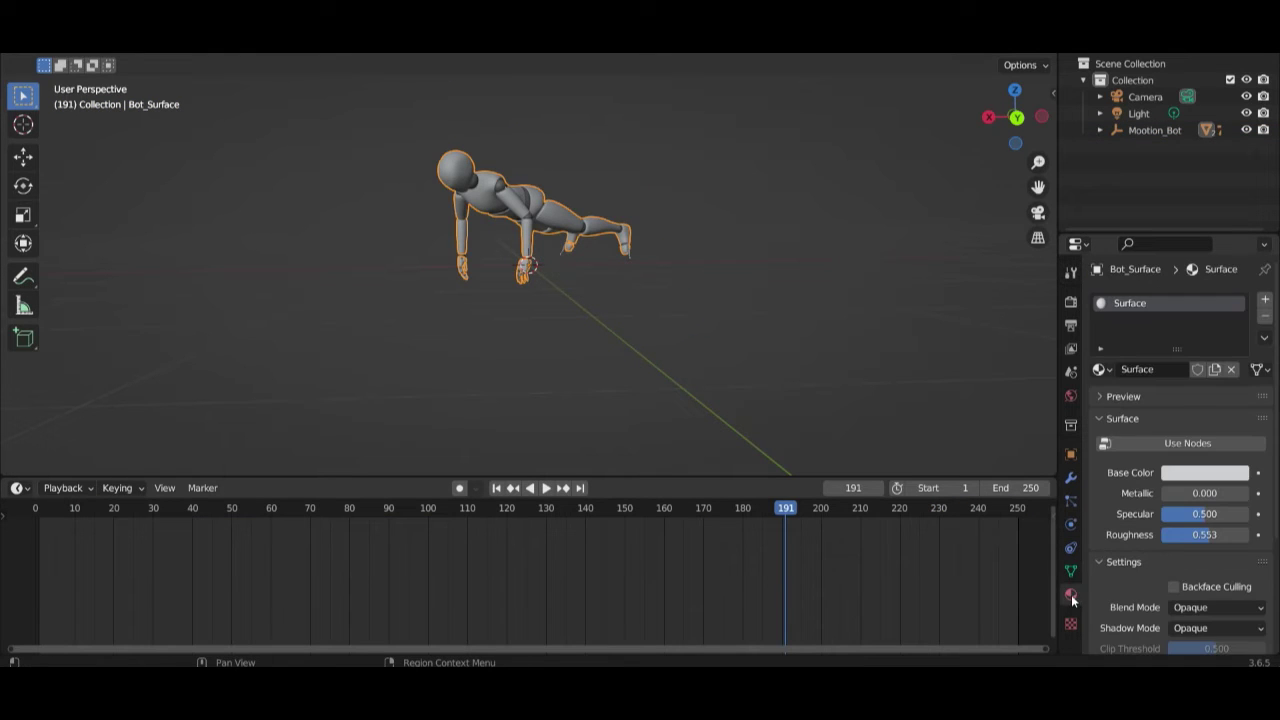
{"action": "left_click", "coordinate": [1158, 306]}
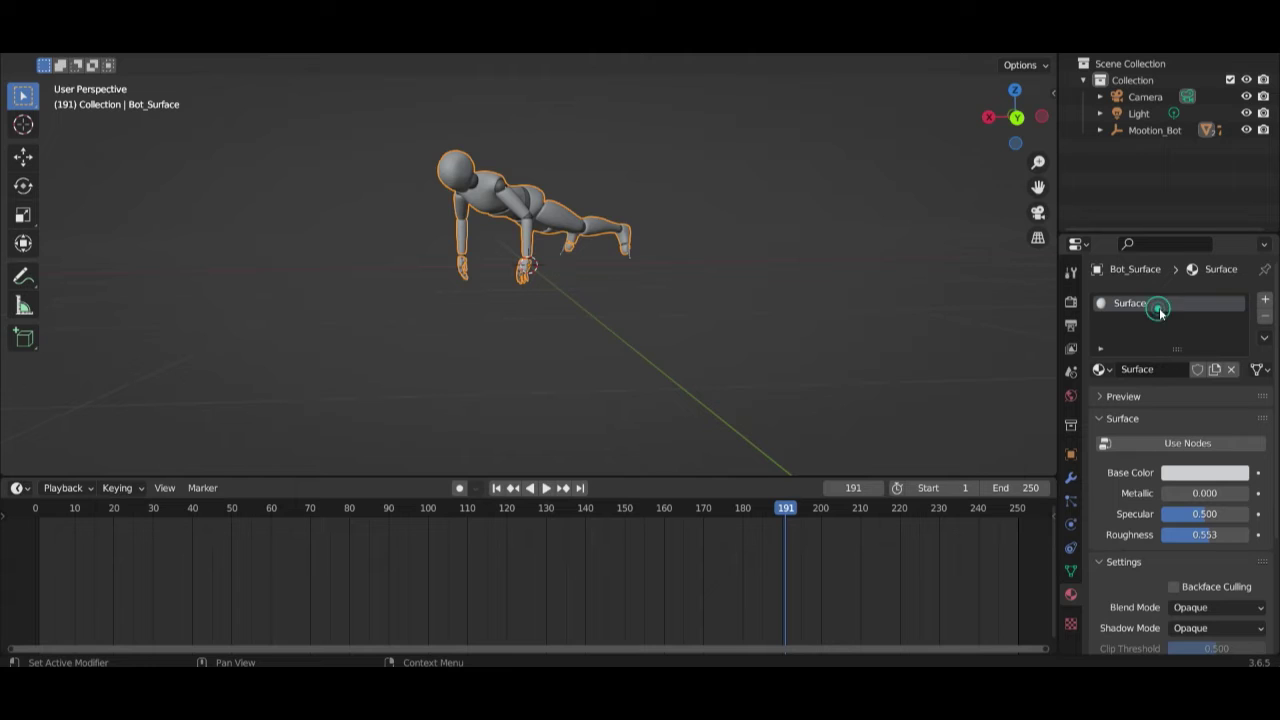
{"action": "left_click", "coordinate": [1185, 446]}
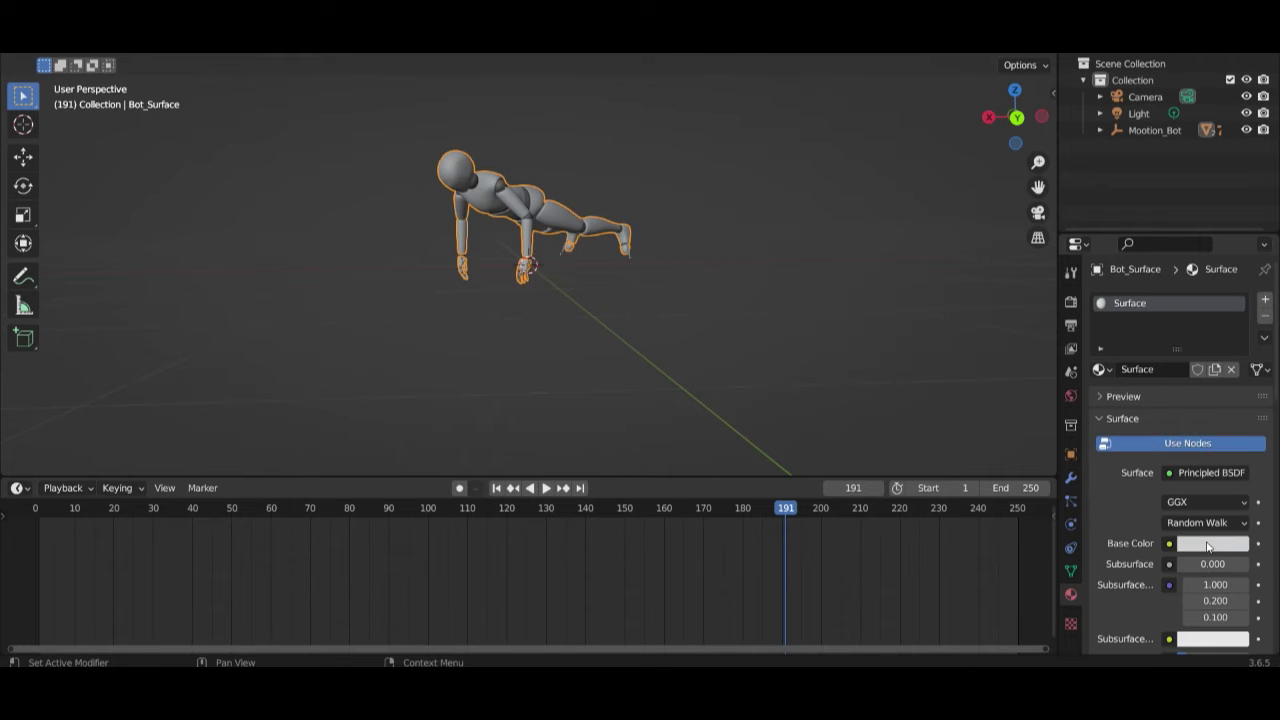
{"action": "left_click", "coordinate": [1212, 543]}
{"action": "left_click_drag", "start_coordinate": [1157, 376], "coordinate": [1207, 337]}
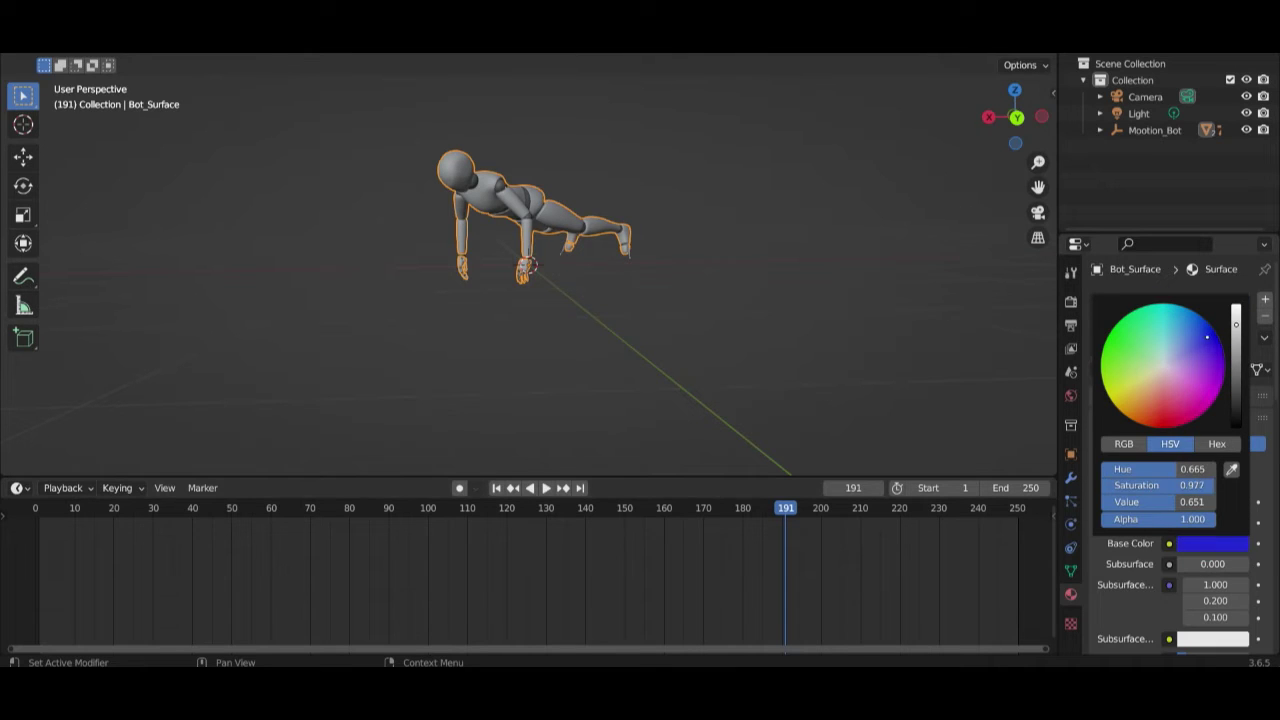
Switch to Material Preview shading and play the blue bot's push-up animation.
{"action": "key", "text": "z"}
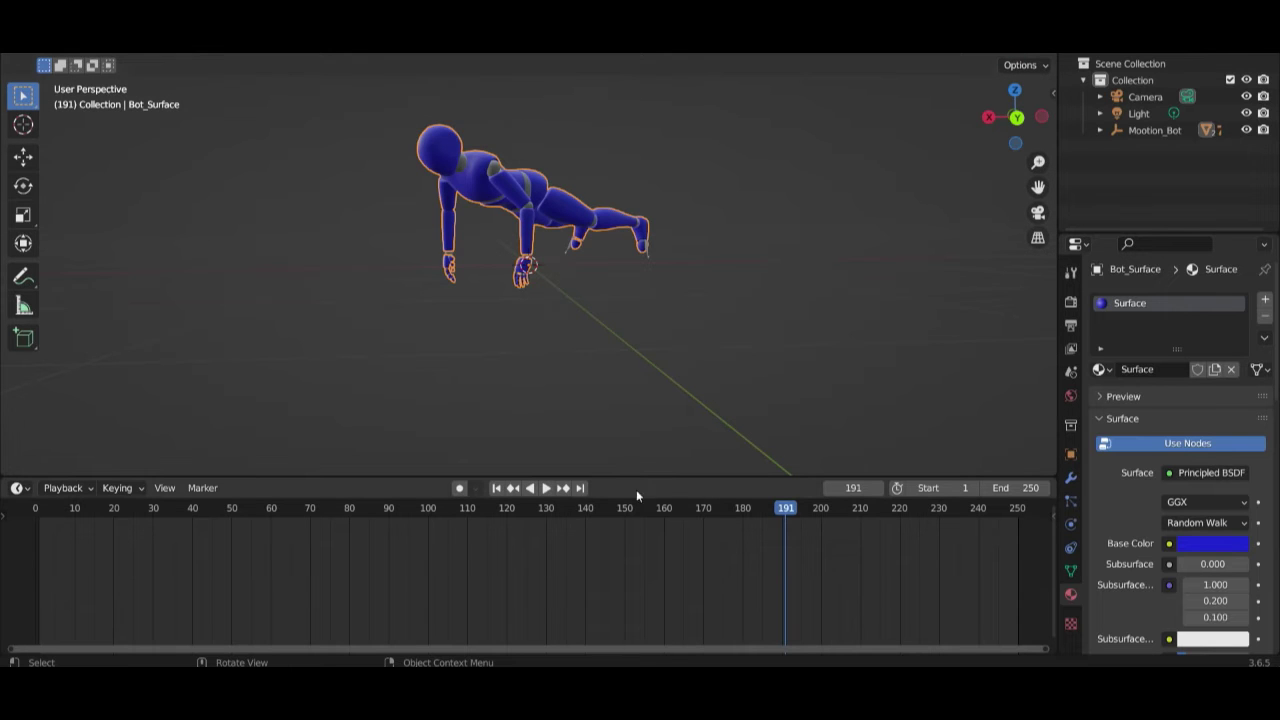
{"action": "left_click", "coordinate": [545, 488]}
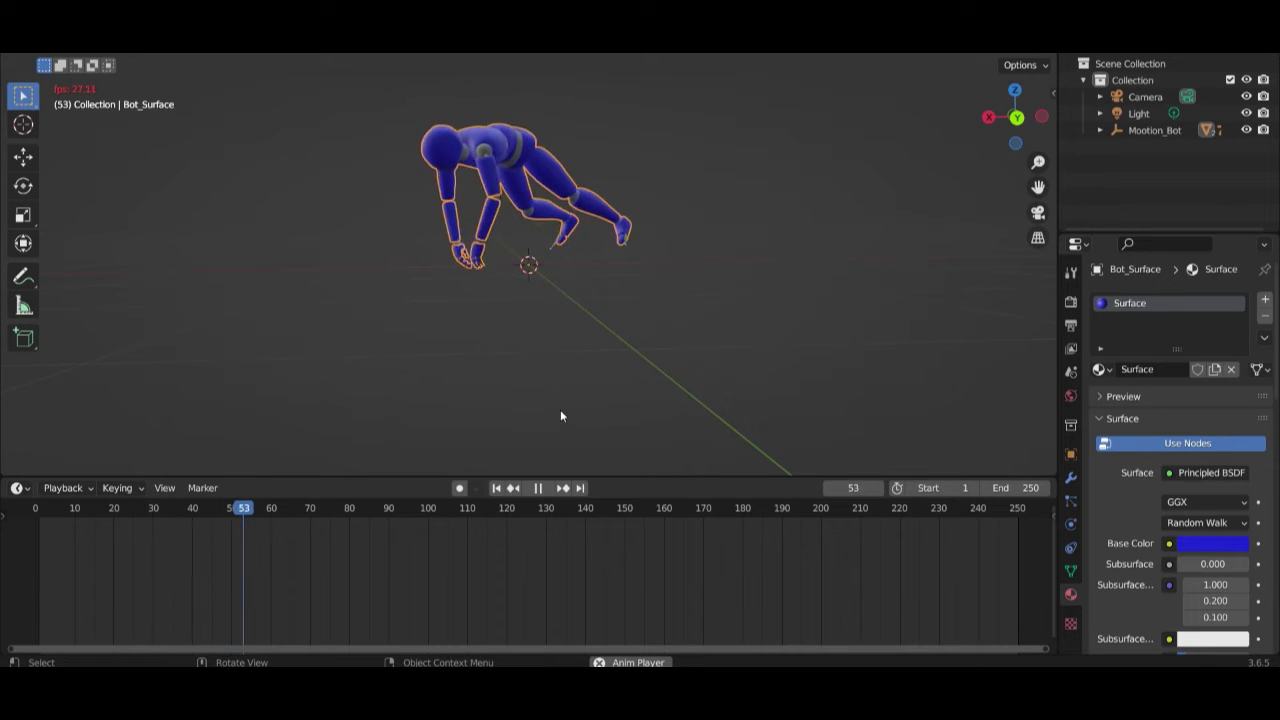
{"action": "left_click", "coordinate": [539, 490]}
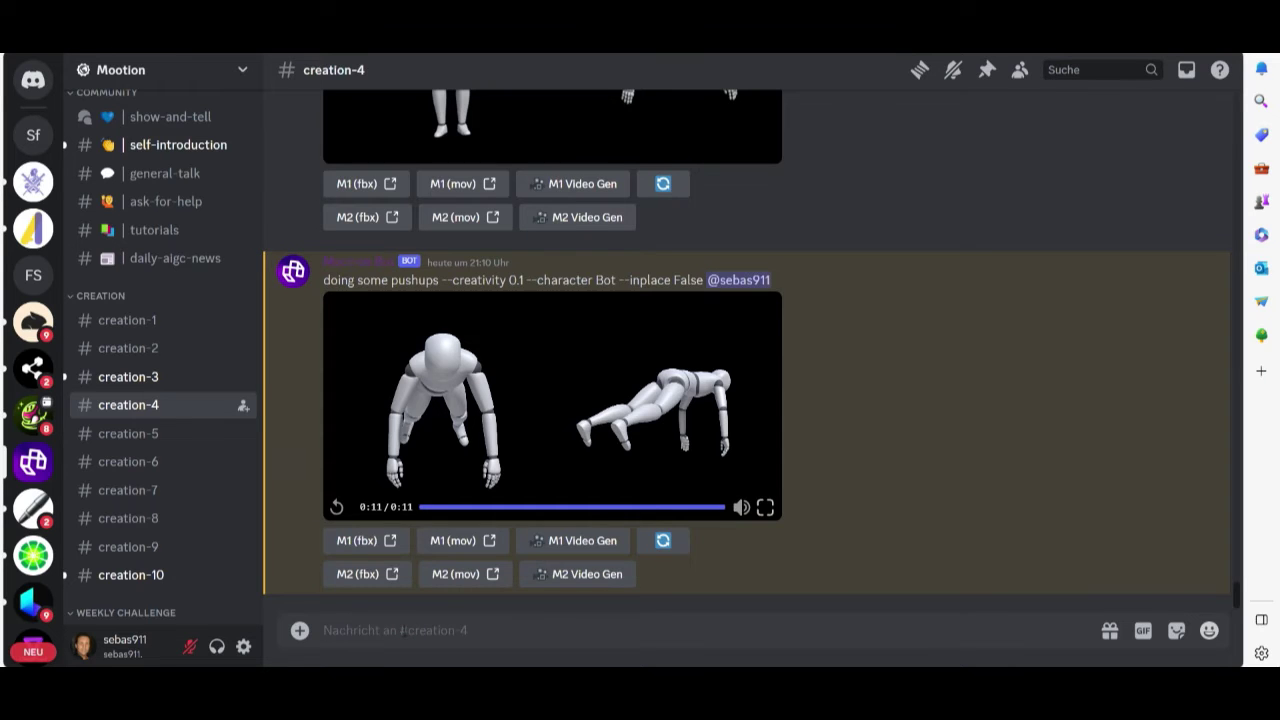
Send /motion with prompt 'make some breakdance', character Santa and inplace False.
{"action": "type", "text": "/"}
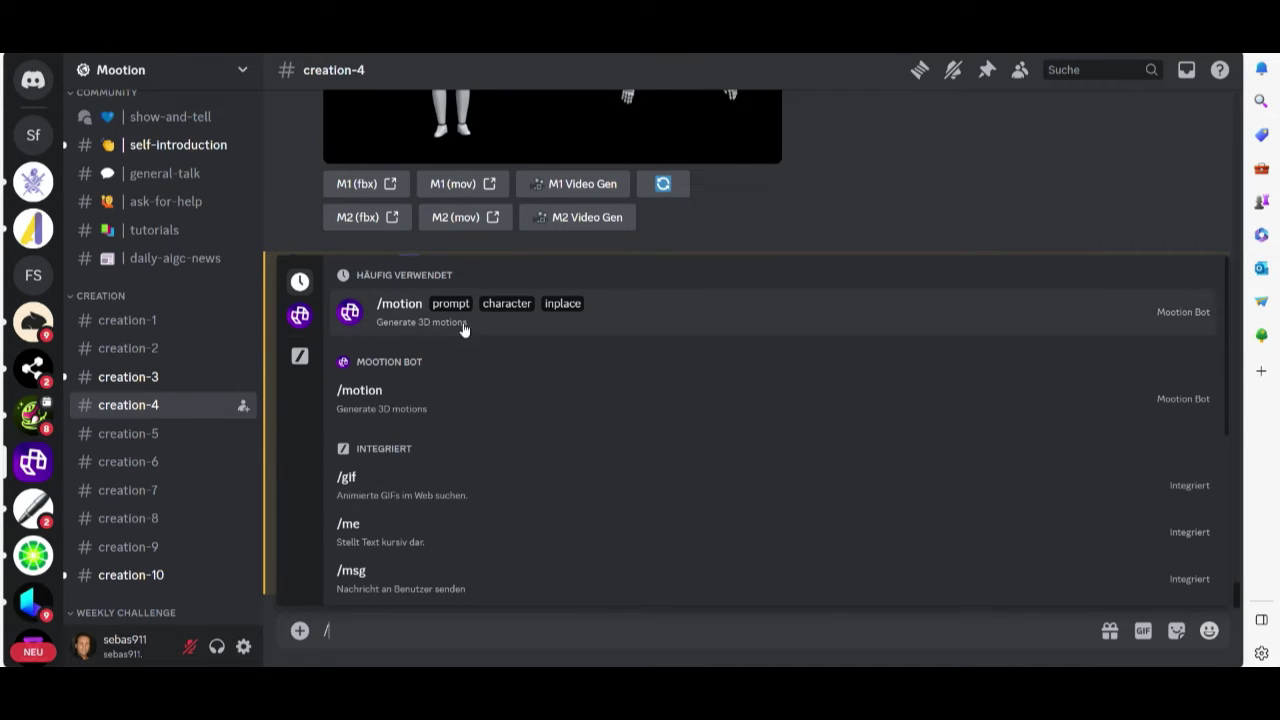
{"action": "left_click", "coordinate": [460, 308]}
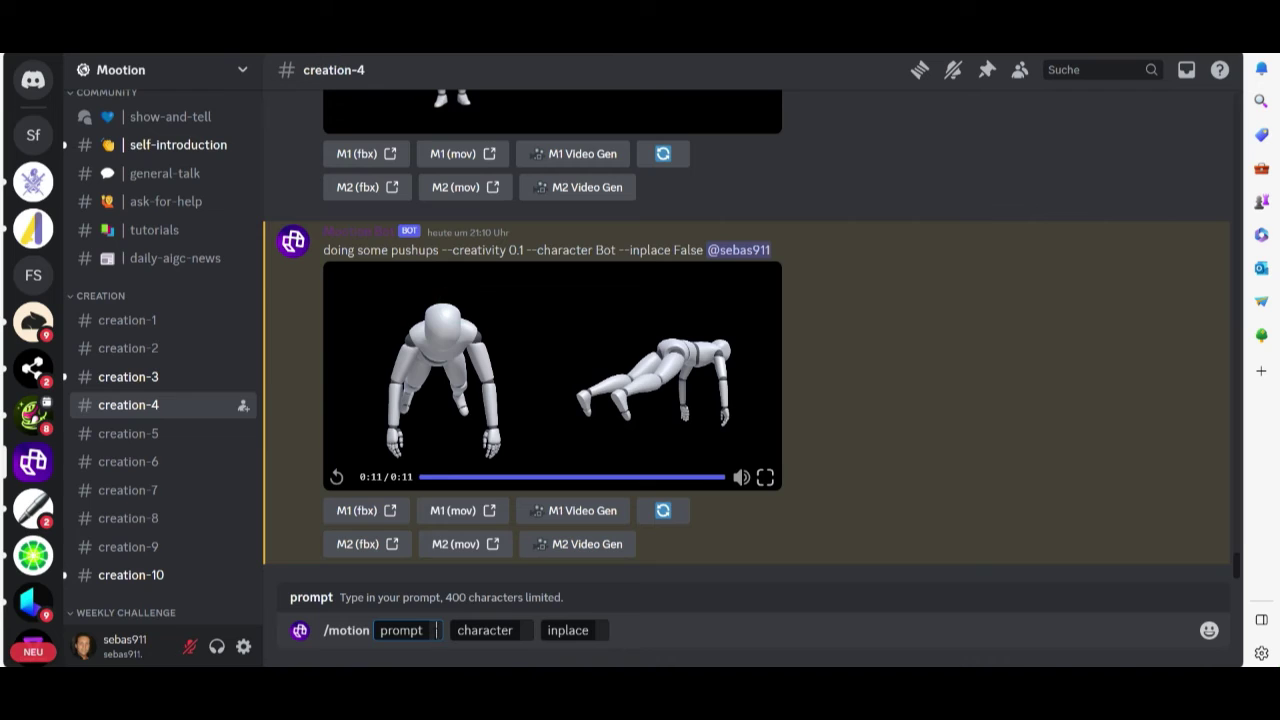
{"action": "type", "text": "m"}
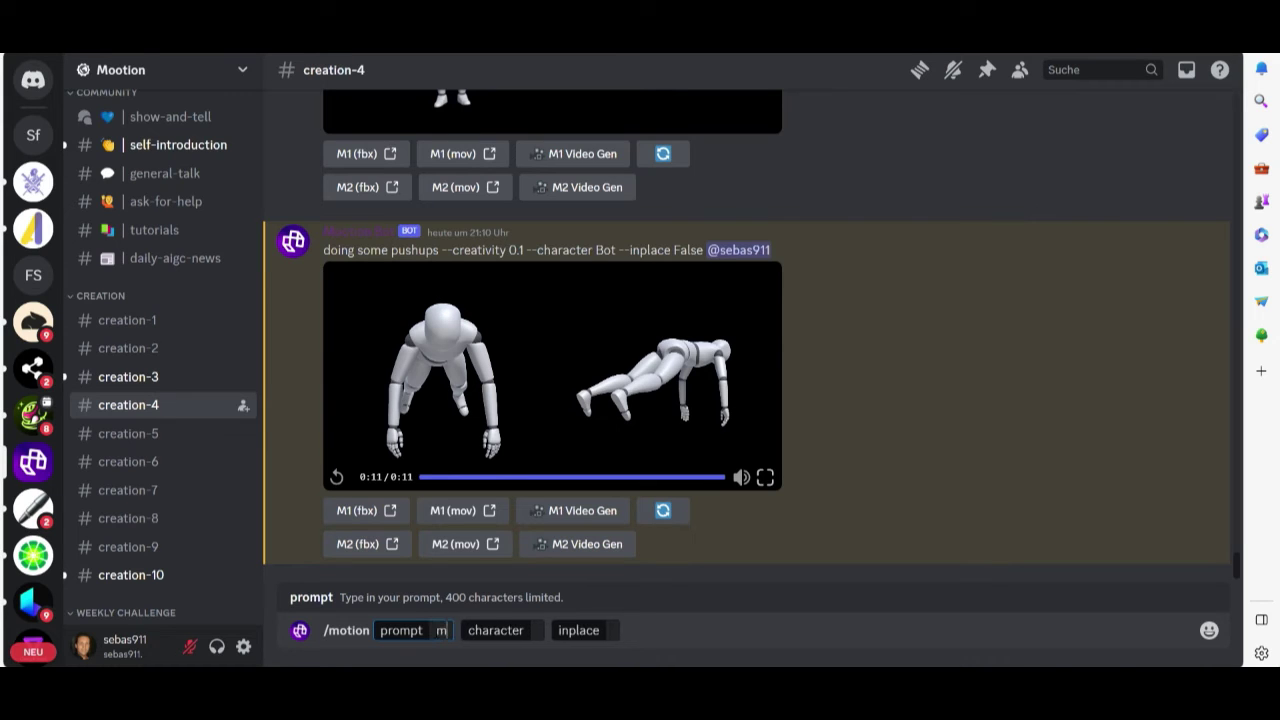
{"action": "type", "text": "ake some"}
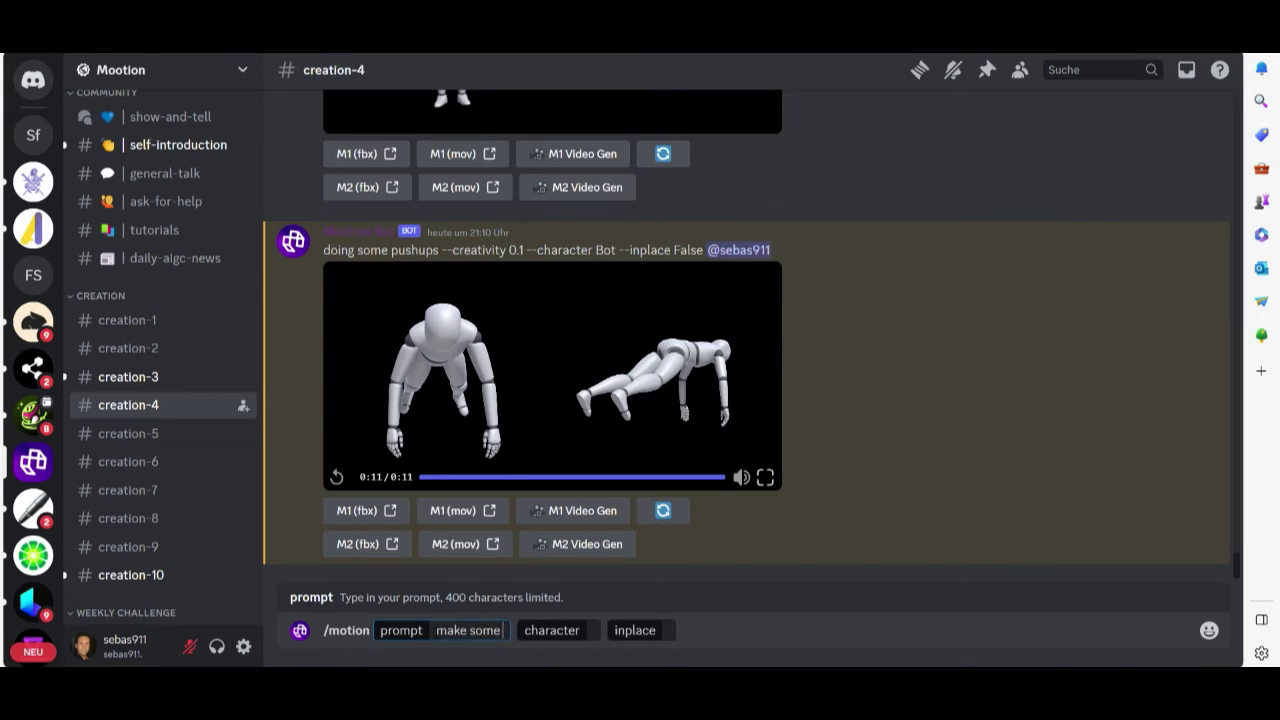
{"action": "type", "text": " breakdance"}
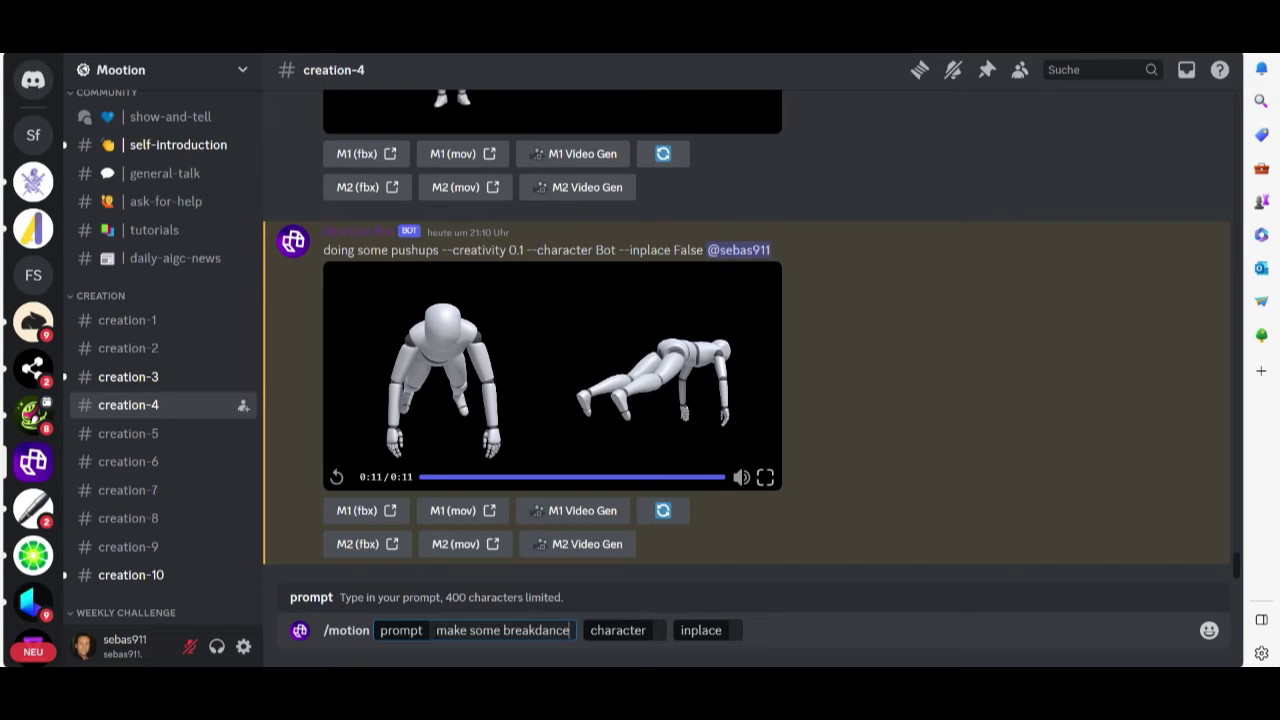
{"action": "left_click", "coordinate": [655, 630]}
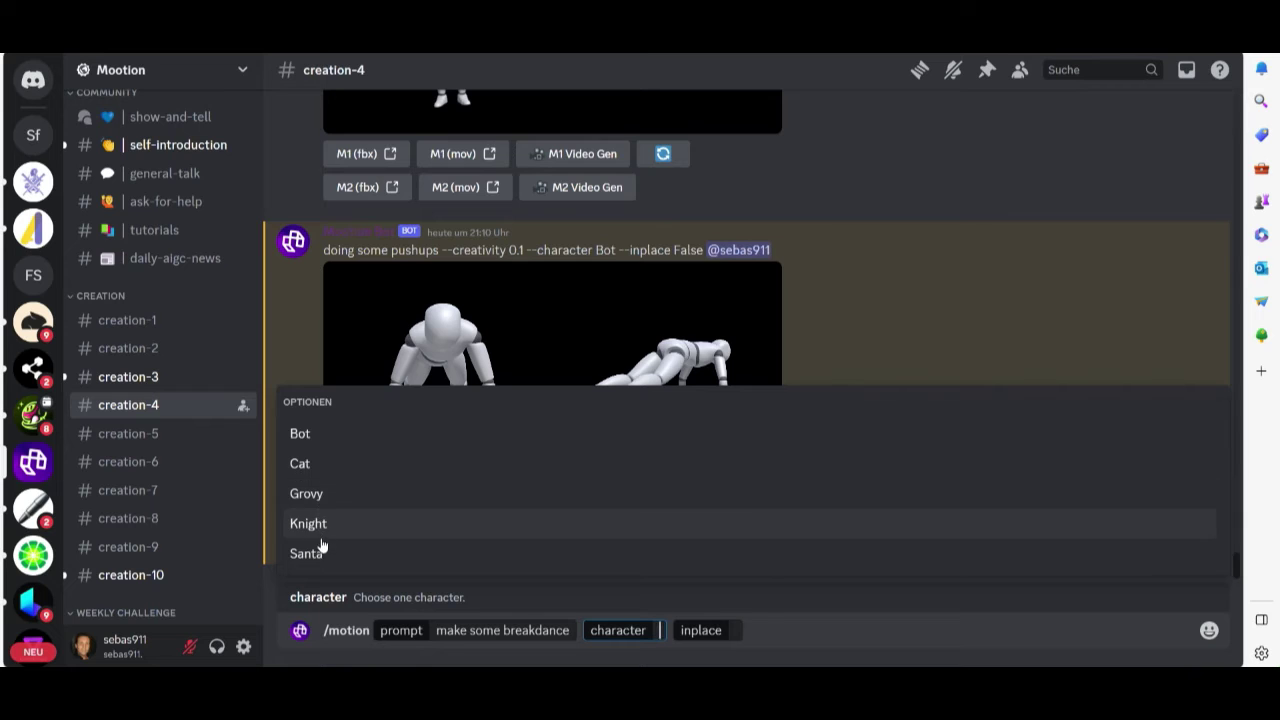
{"action": "left_click", "coordinate": [318, 552]}
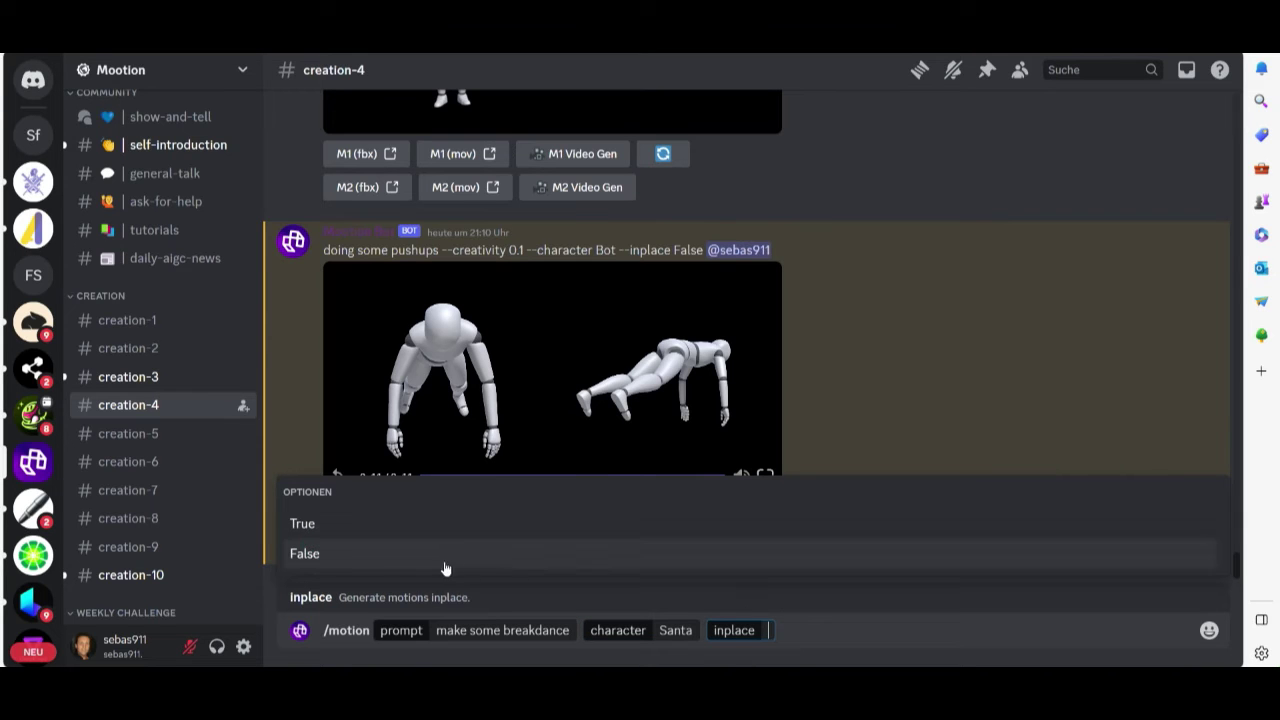
{"action": "left_click", "coordinate": [376, 556]}
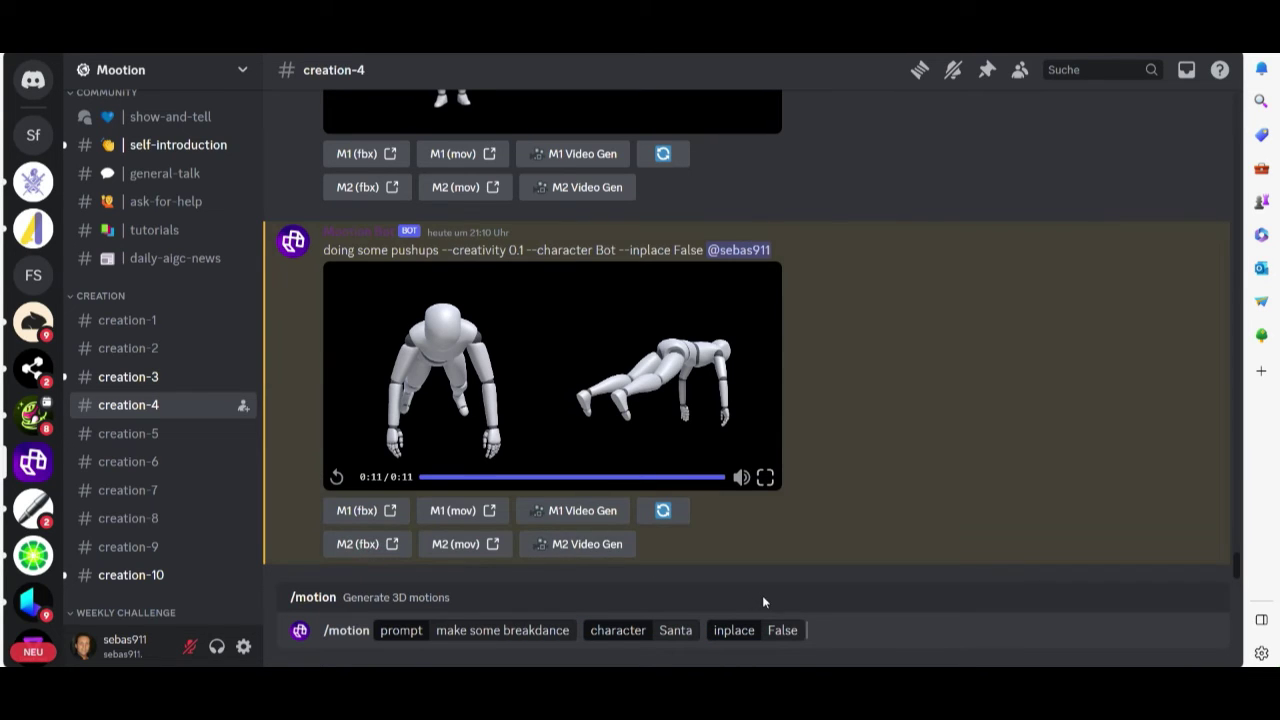
{"action": "key", "text": "Return"}
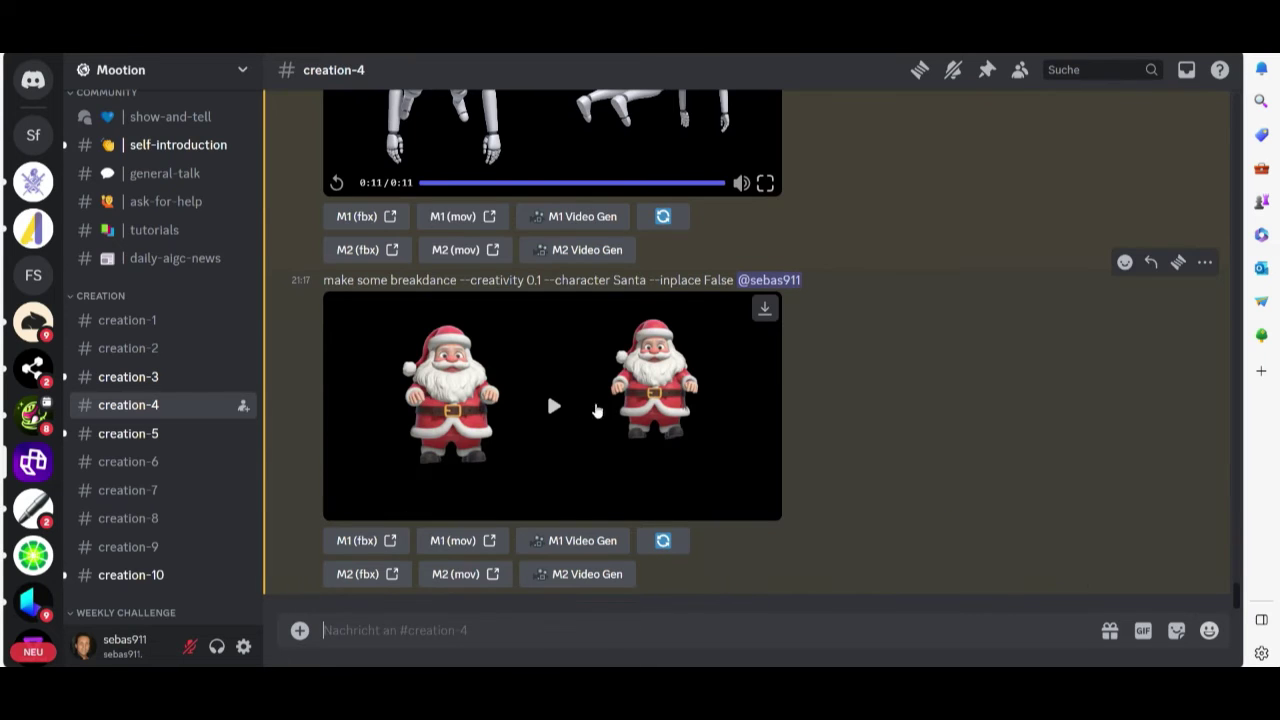
Play the Santa breakdance preview, download M2 (fbx), and show the file in its folder.
{"action": "left_click", "coordinate": [549, 408]}
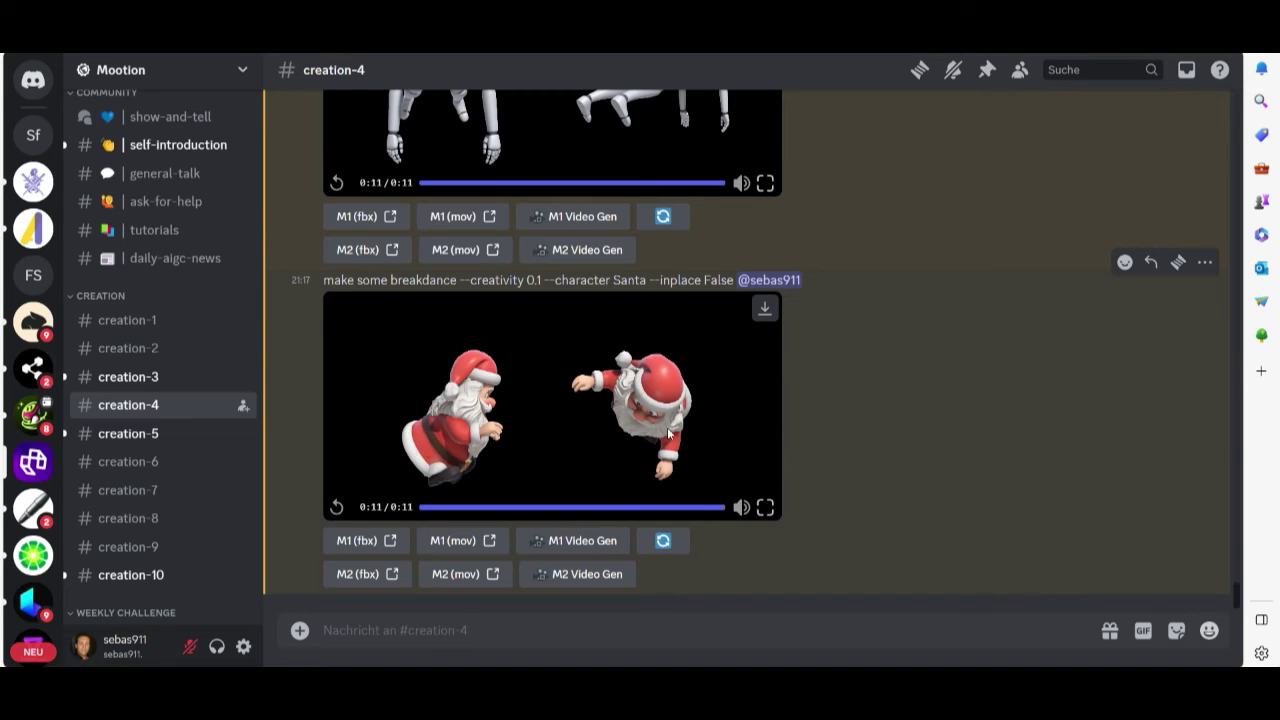
{"action": "left_click", "coordinate": [368, 574]}
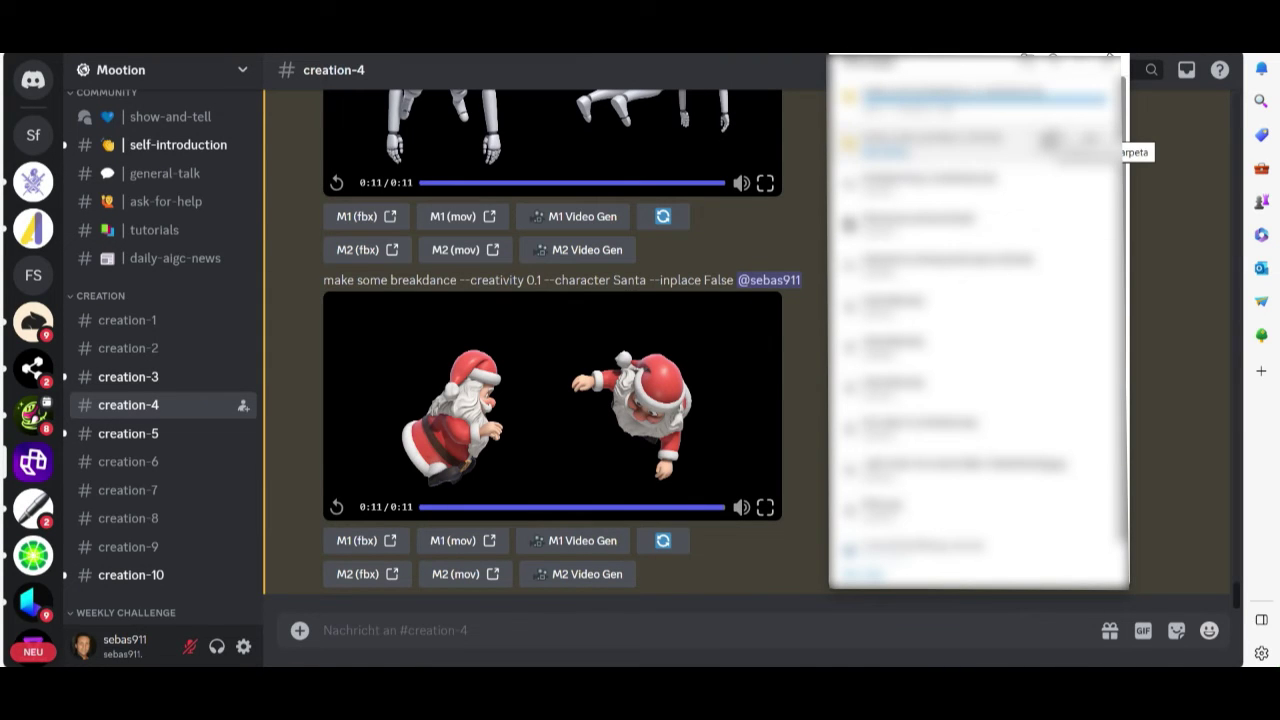
{"action": "left_click", "coordinate": [1054, 97]}
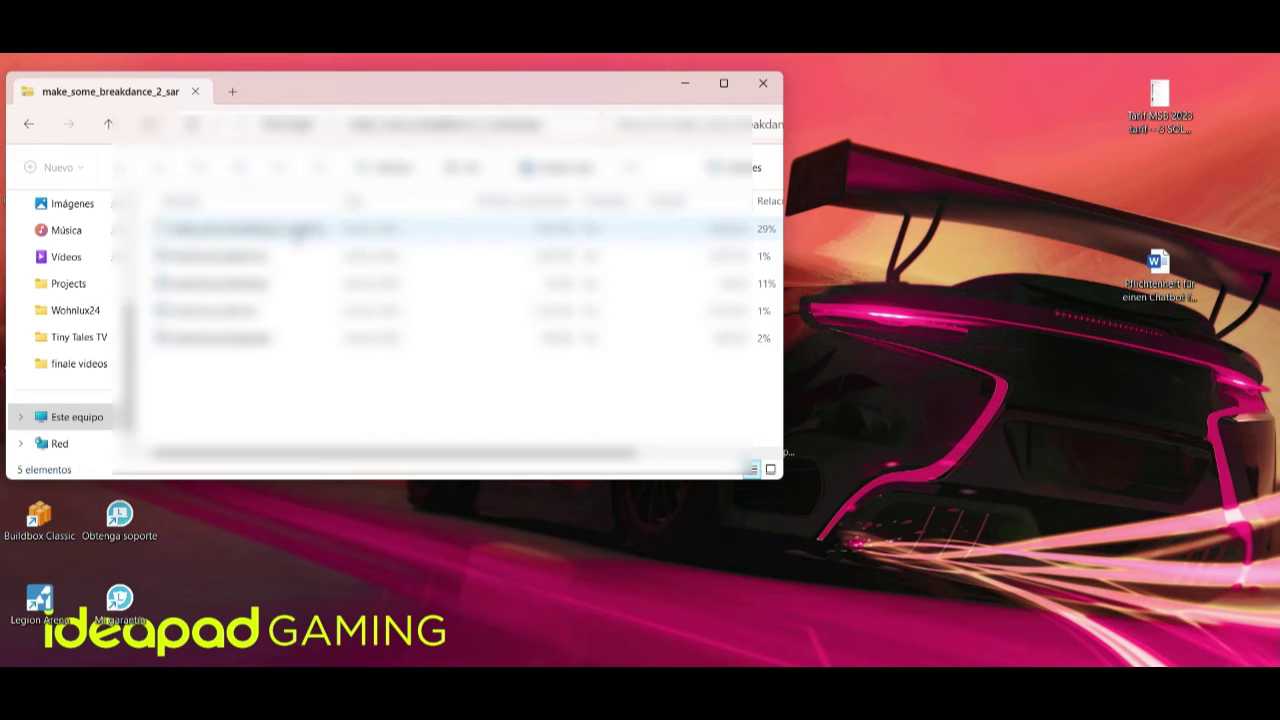
Copy the downloaded make_some_breakdance_2_santaclaus.fbx file onto the desktop.
{"action": "left_click", "coordinate": [288, 236]}
{"action": "left_click_drag", "start_coordinate": [287, 235], "coordinate": [829, 537]}
{"action": "left_click", "coordinate": [763, 83]}
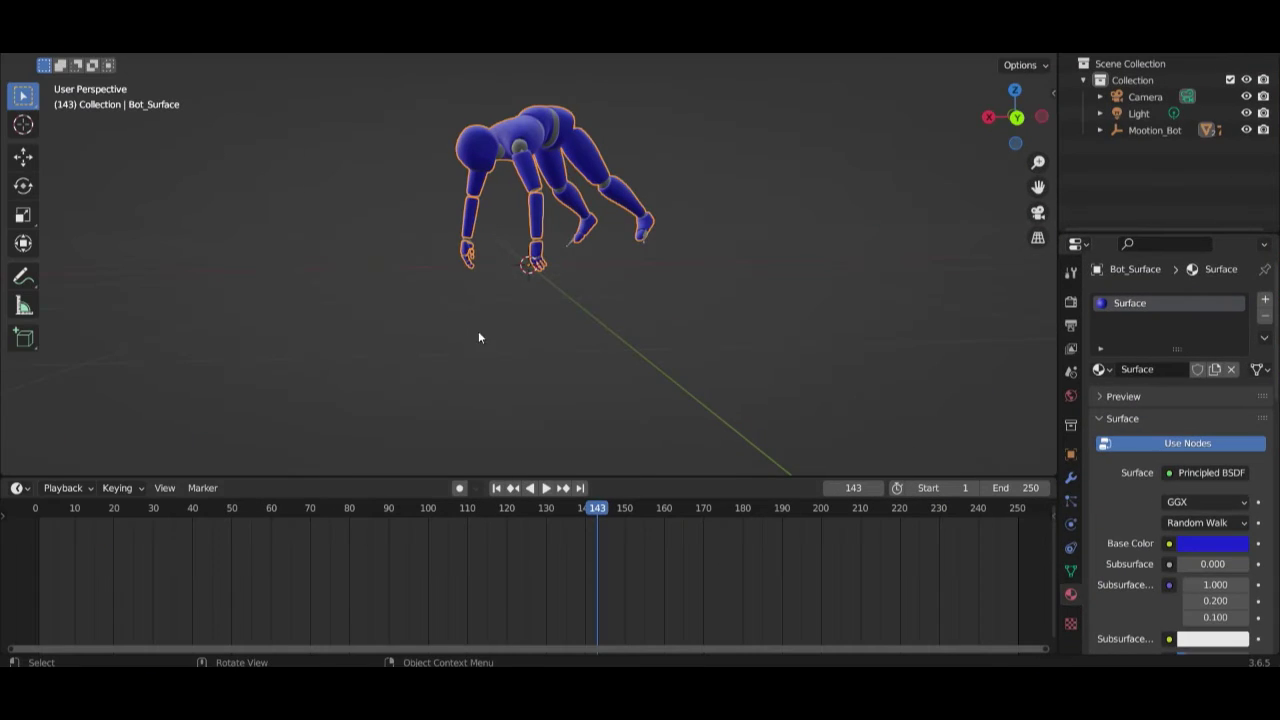
Import make_some_breakdance_2_santaclaus.fbx into the Blender scene as an FBX.
{"action": "key", "text": "F4"}
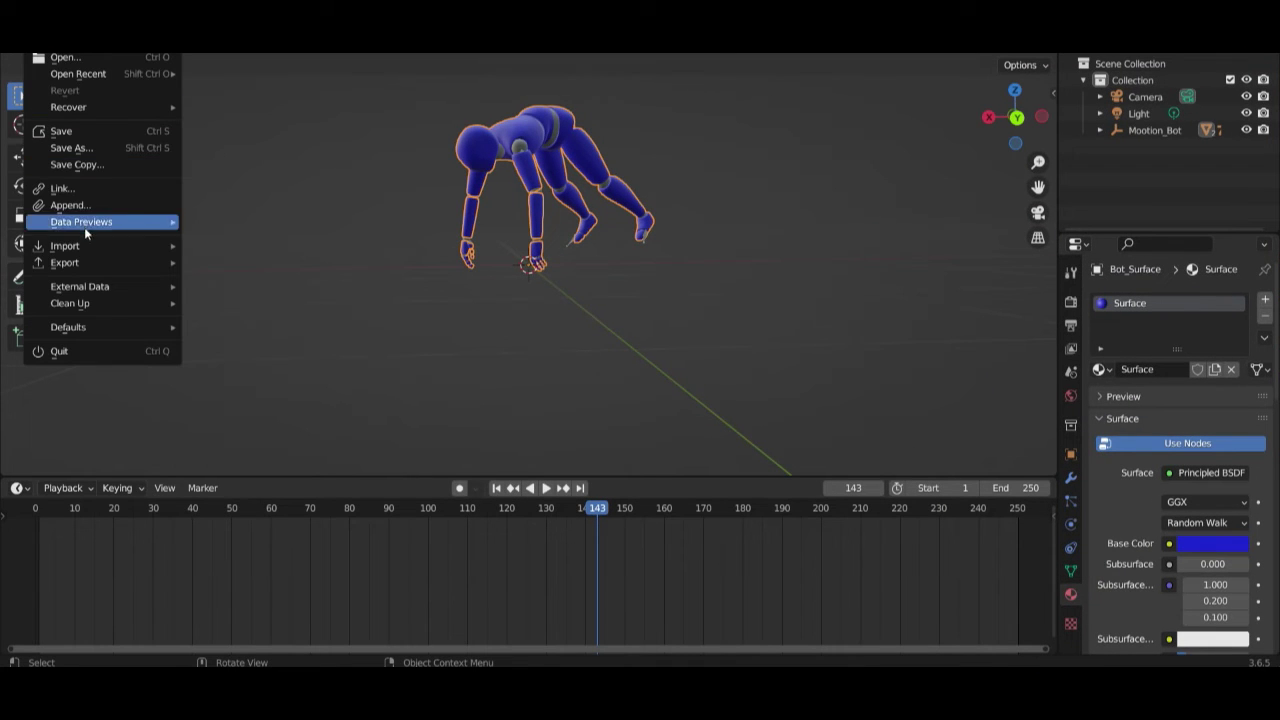
{"action": "mouse_move", "coordinate": [97, 246]}
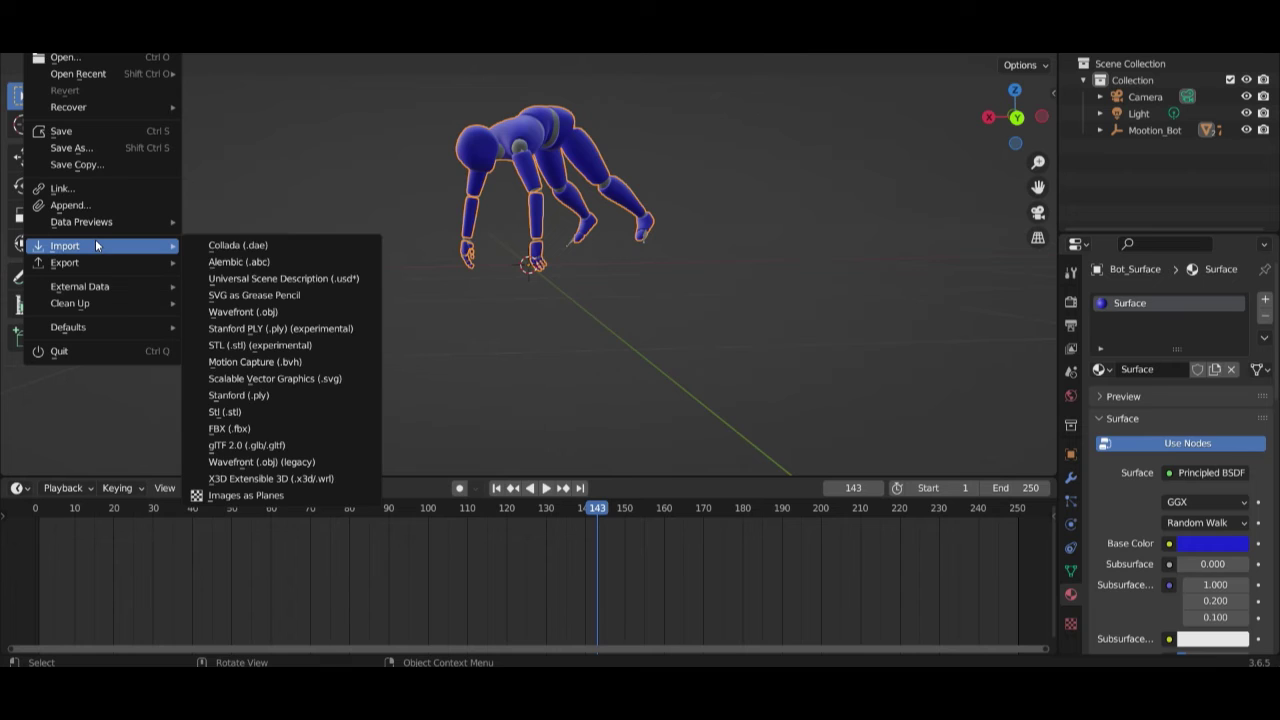
{"action": "left_click", "coordinate": [254, 432]}
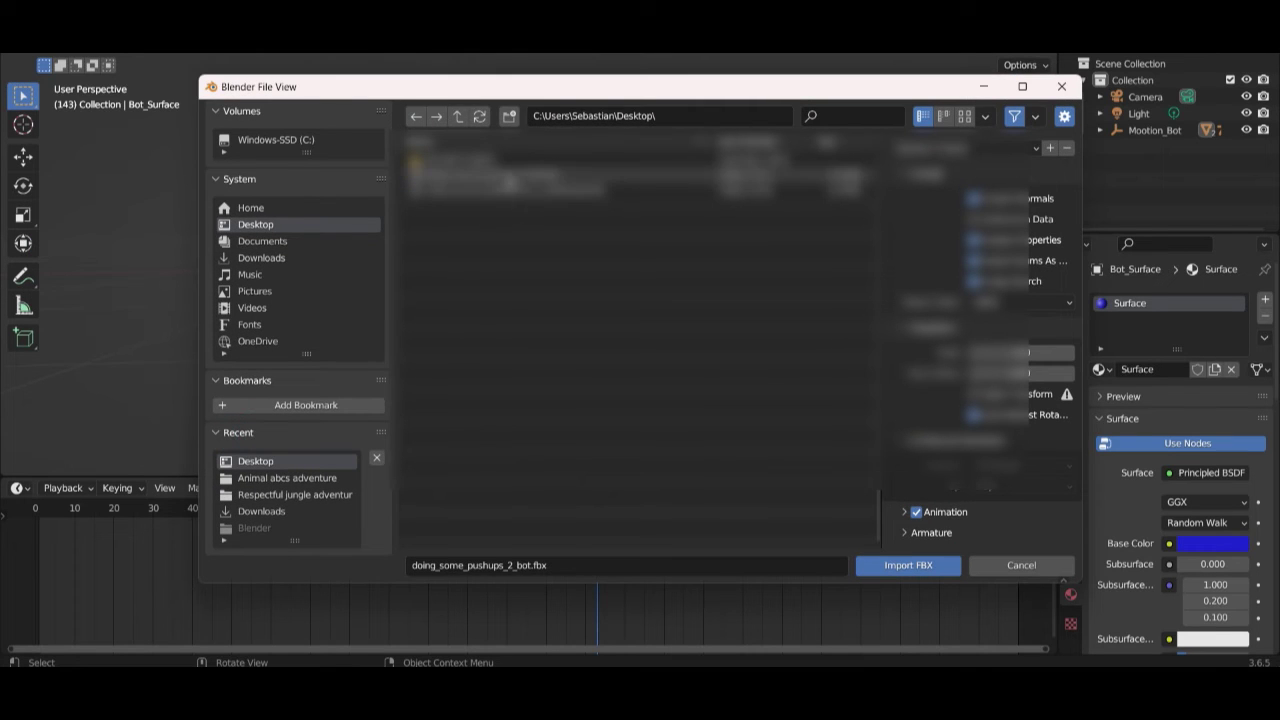
{"action": "left_click", "coordinate": [515, 190]}
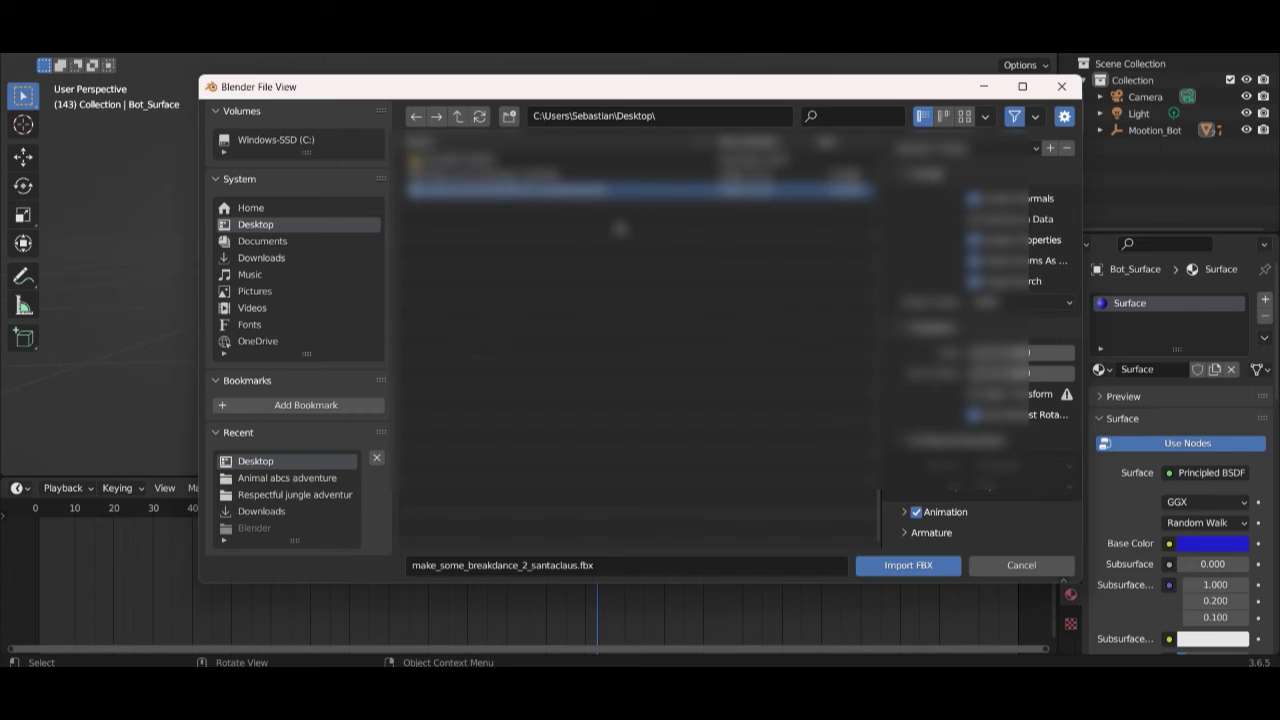
{"action": "left_click", "coordinate": [920, 564]}
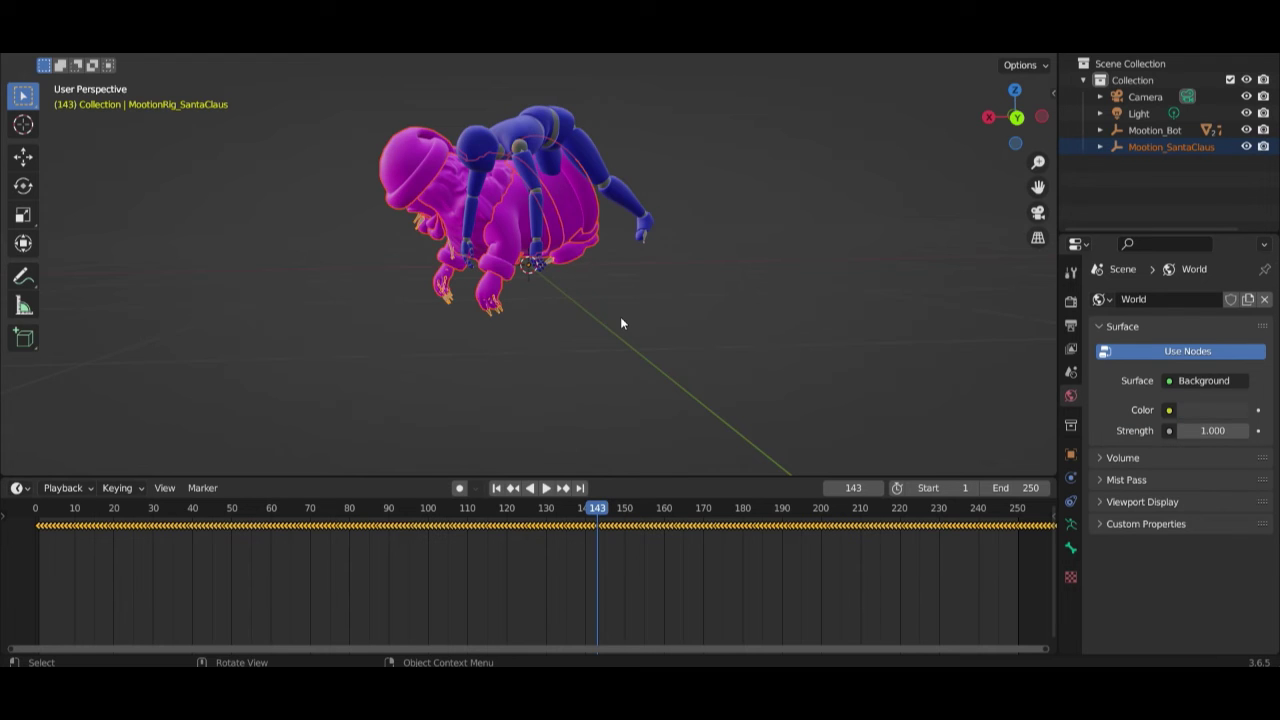
In front view, move the Santa rig along X to the right of the bot.
{"action": "key", "text": "KP_3"}
{"action": "key", "text": "KP_1"}
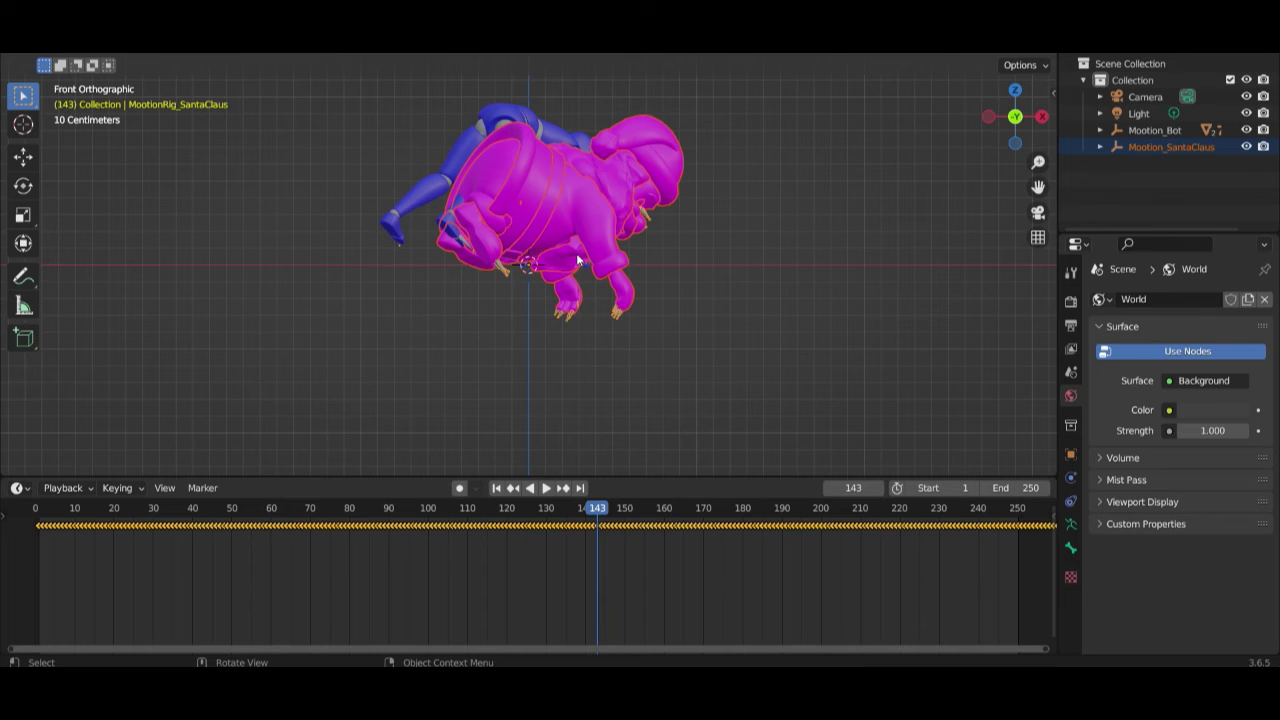
{"action": "key", "text": "g"}
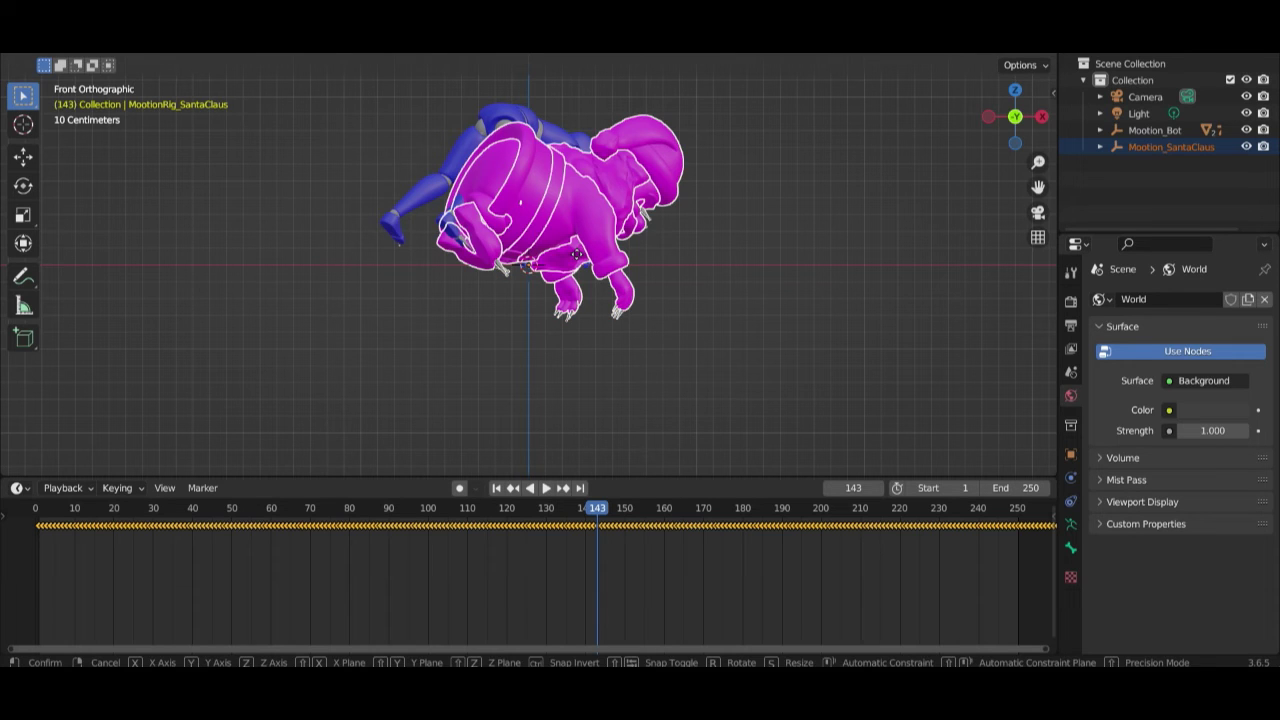
{"action": "key", "text": "x"}
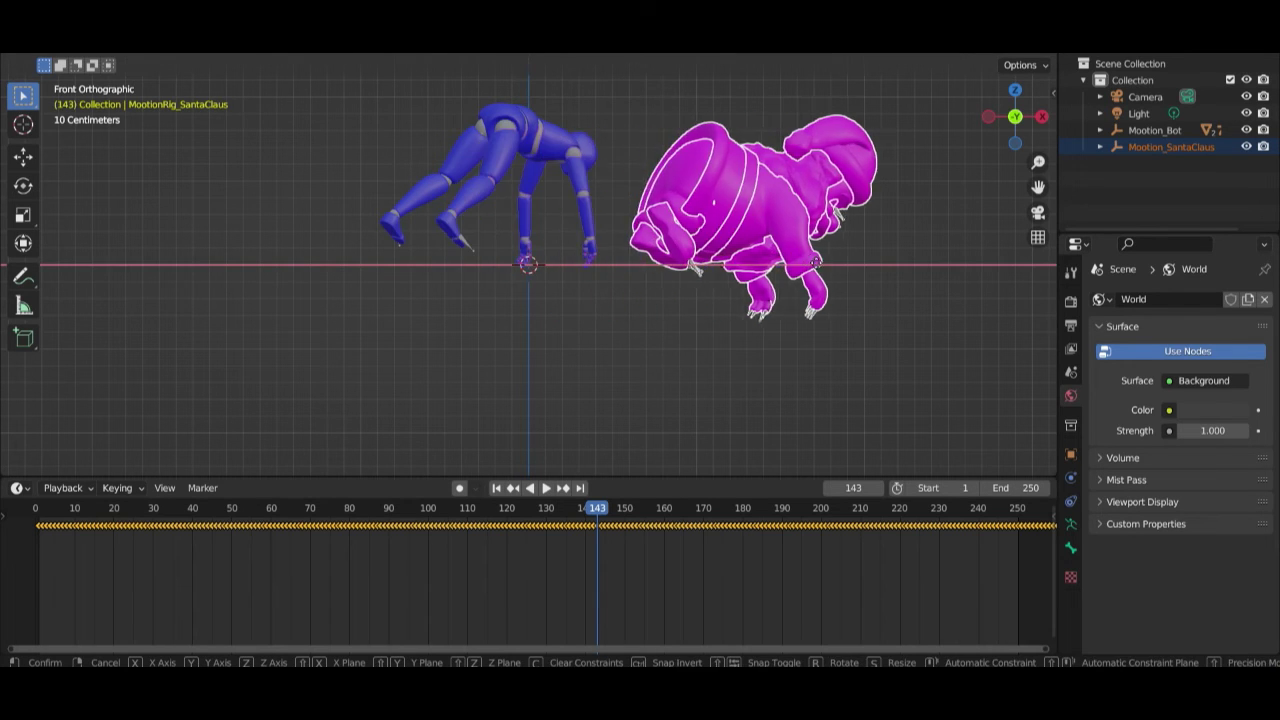
{"action": "left_click", "coordinate": [945, 266]}
Orbit back to a perspective view of both rigs and scrub to frame 133.
{"action": "scroll", "coordinate": [872, 286], "scroll_direction": "down", "scroll_amount": 4}
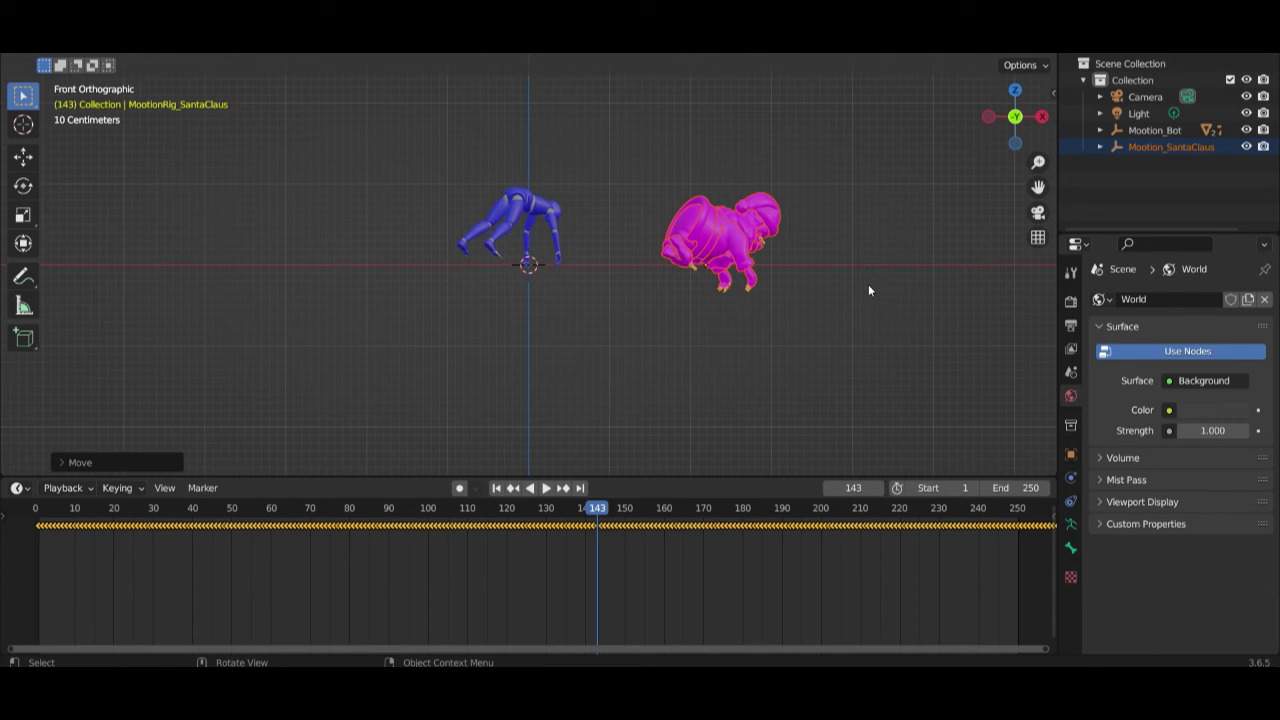
{"action": "key", "text": "KP_3"}
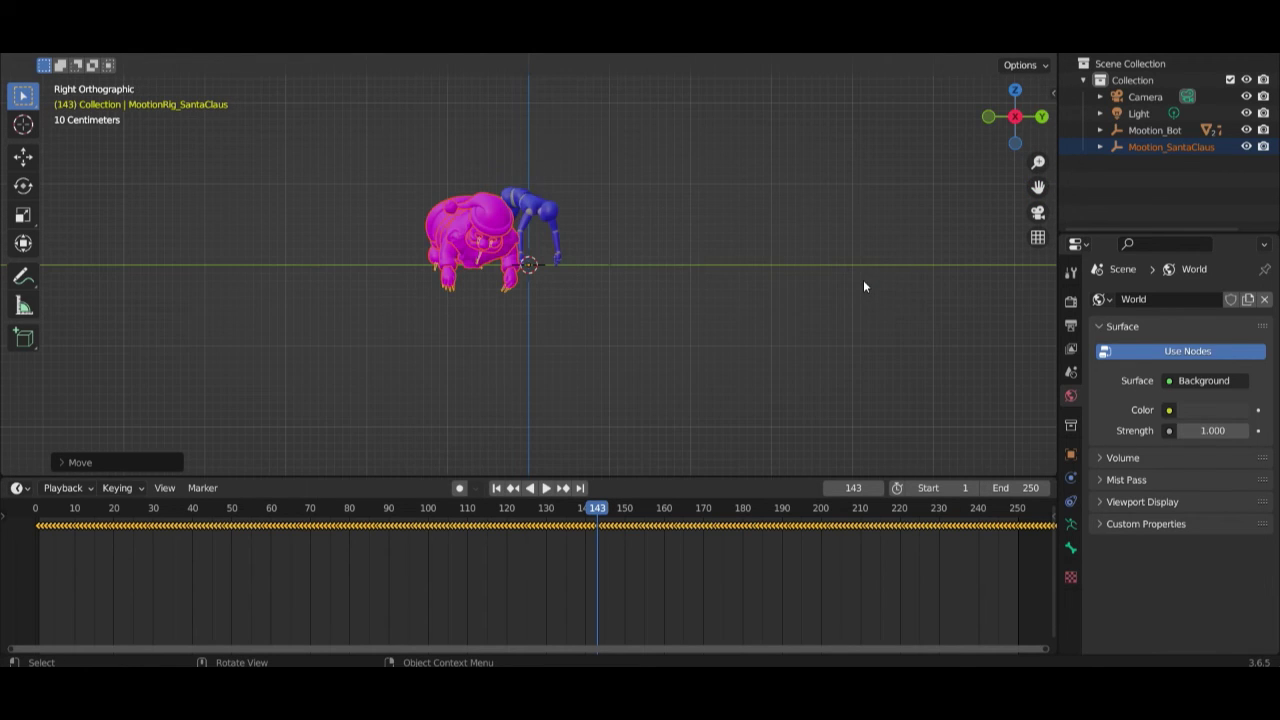
{"action": "left_click_drag", "start_coordinate": [864, 279], "coordinate": [521, 281]}
{"action": "left_click_drag", "start_coordinate": [604, 511], "coordinate": [557, 511]}
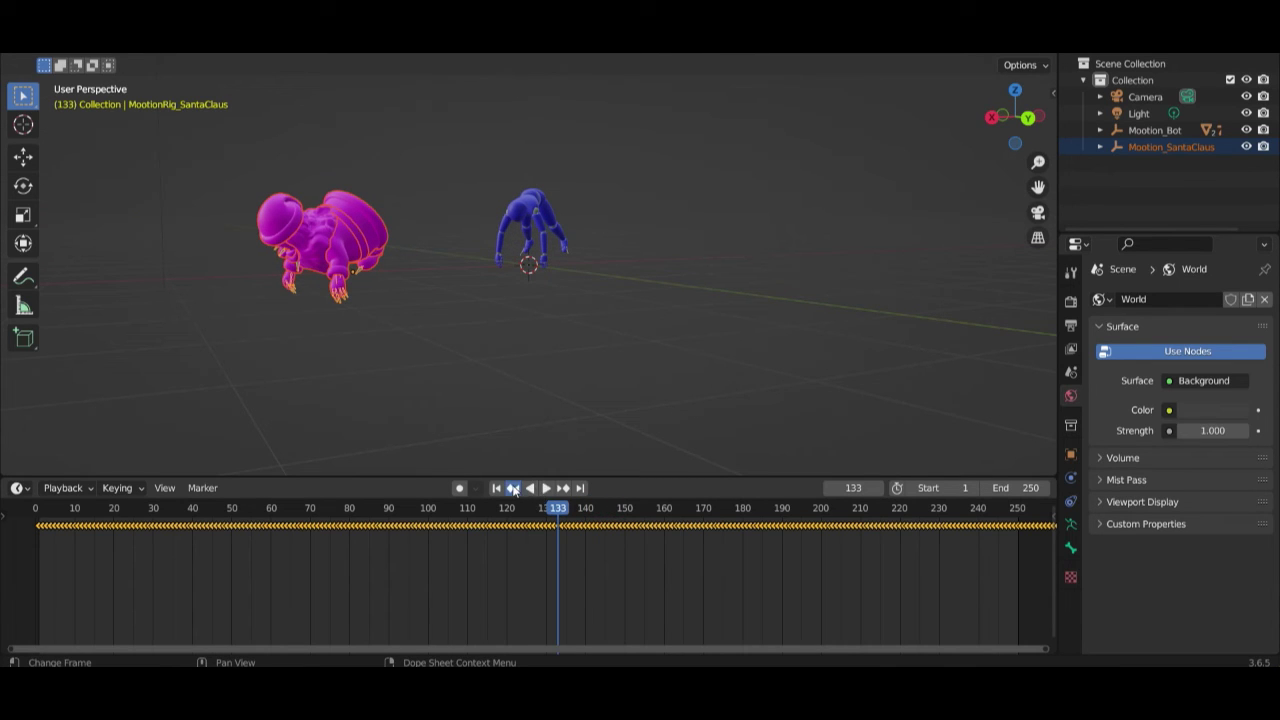
Play both animations from frame 1, orbiting to watch, and pause at frame 59.
{"action": "left_click", "coordinate": [513, 490]}
{"action": "left_click", "coordinate": [495, 488]}
{"action": "left_click", "coordinate": [543, 488]}
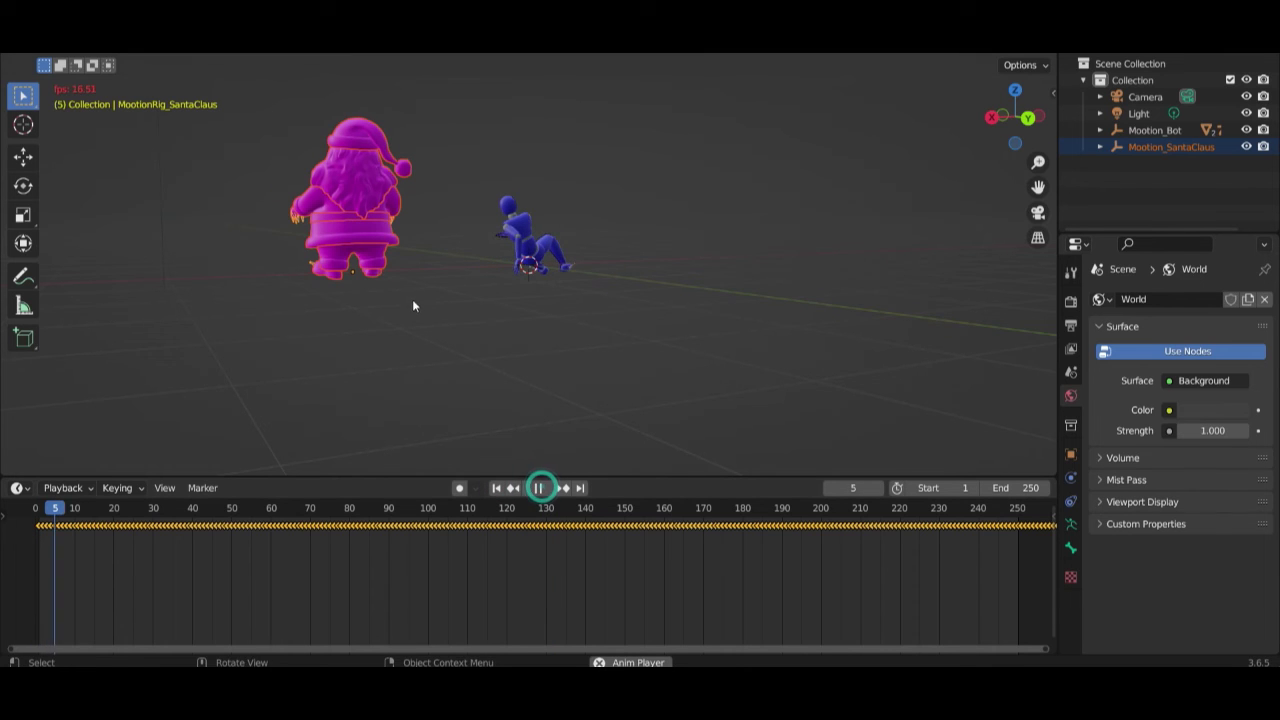
{"action": "left_click_drag", "start_coordinate": [413, 305], "coordinate": [635, 302]}
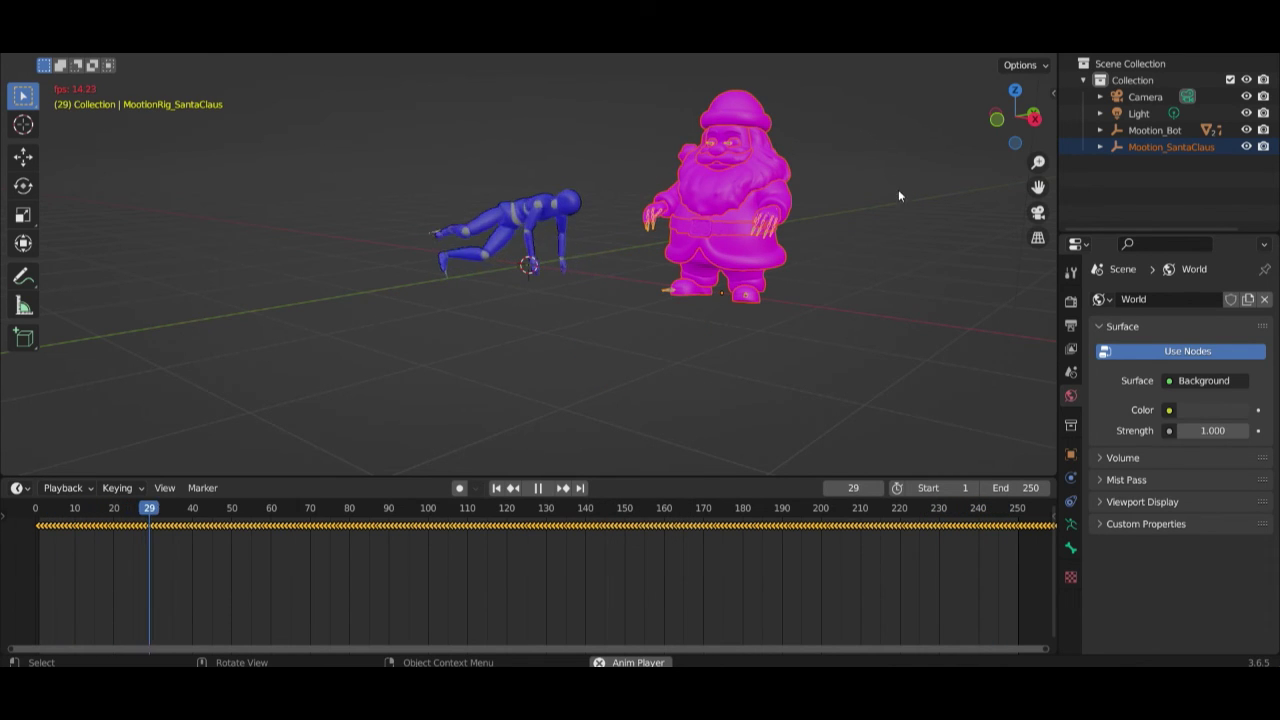
{"action": "left_click", "coordinate": [538, 489]}
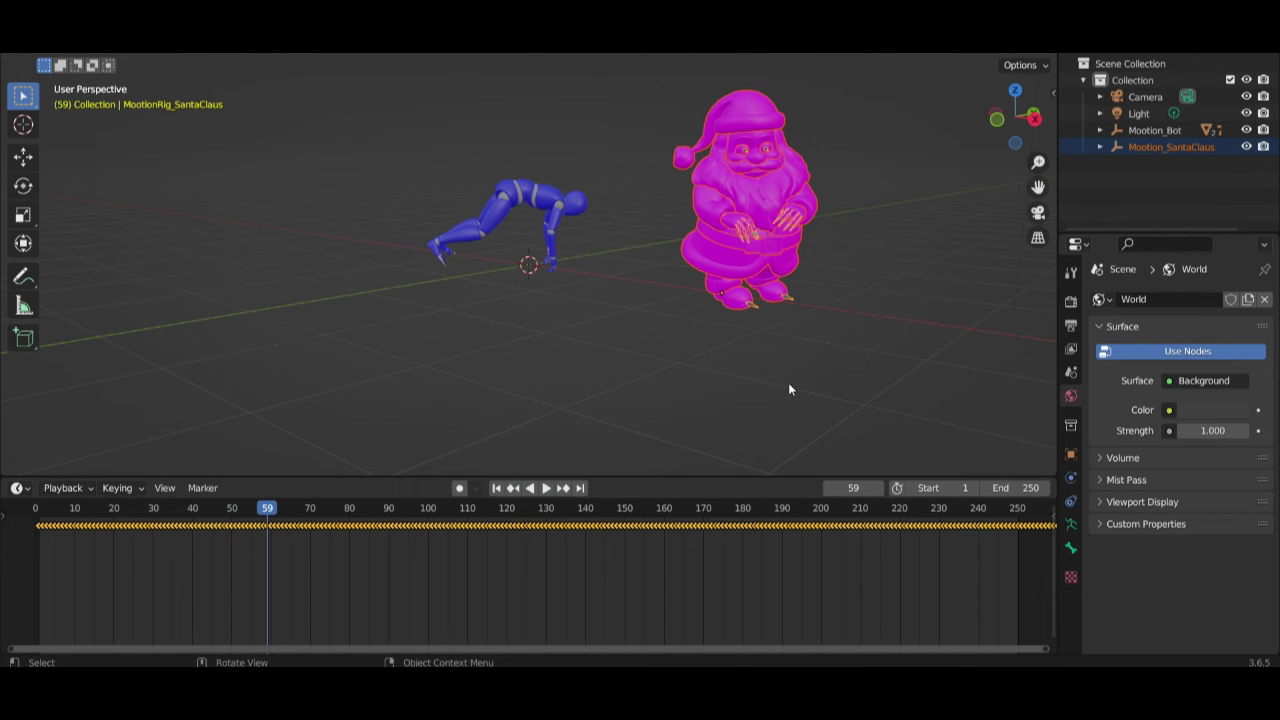